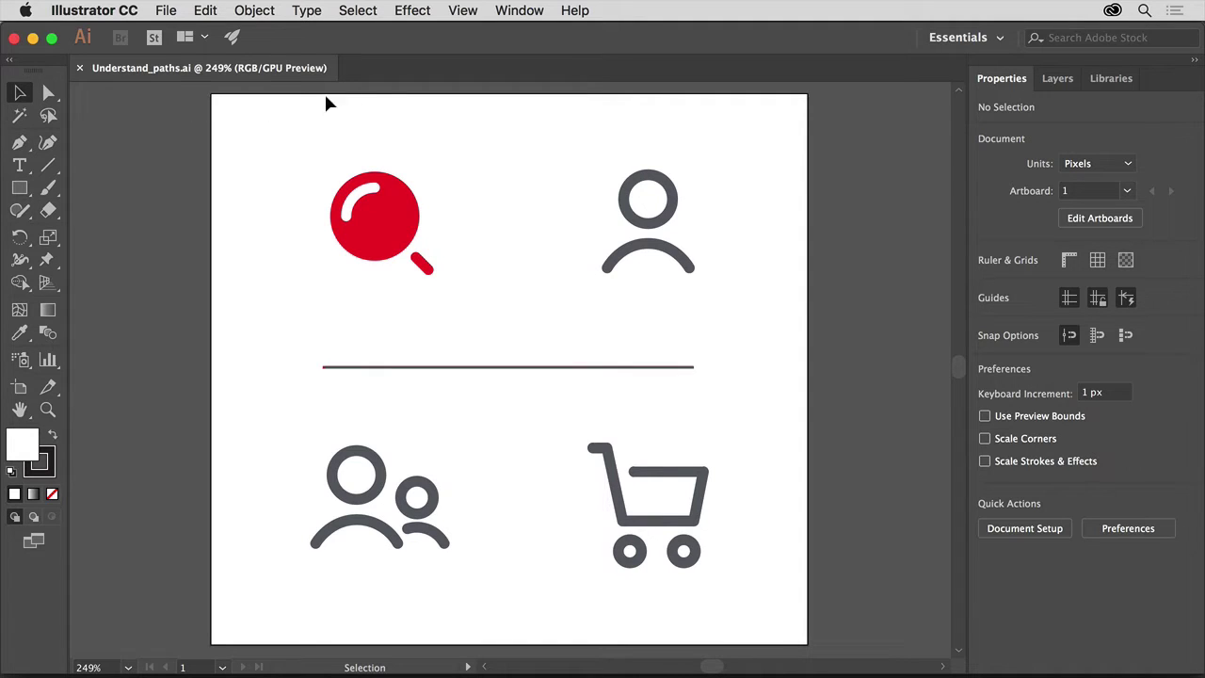
# Fit the artboard to the window, select the divider line, and zoom in on the person icon
pyautogui.click(473, 13)
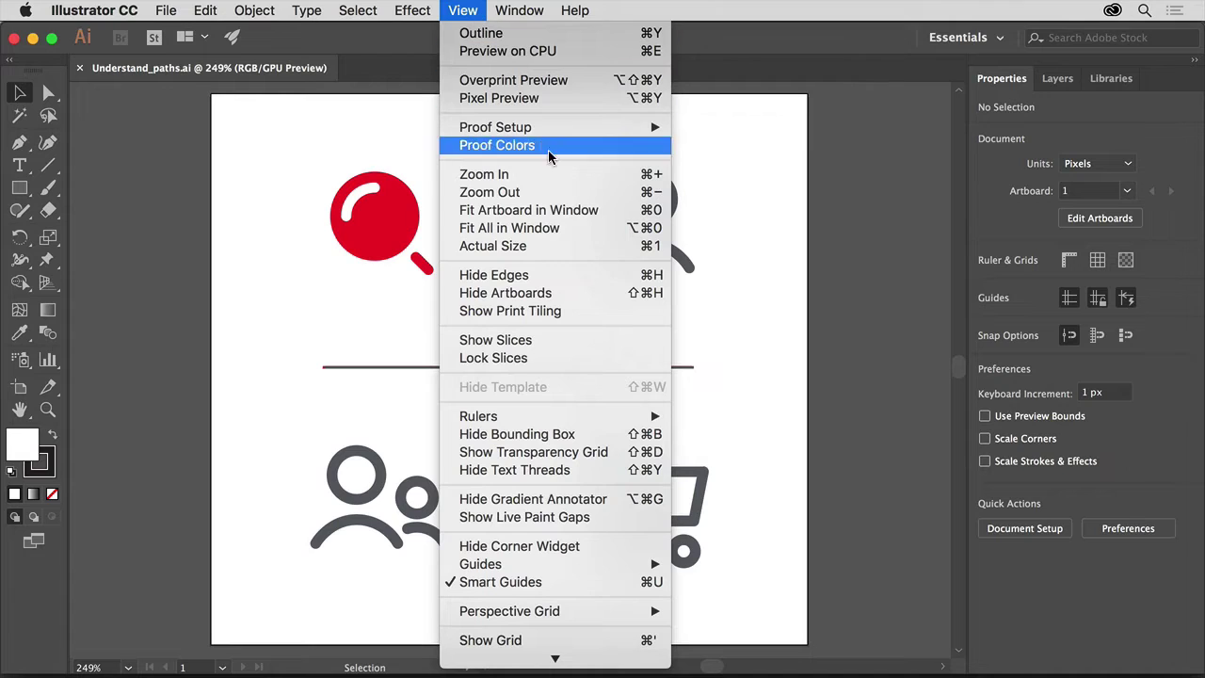
pyautogui.click(592, 211)
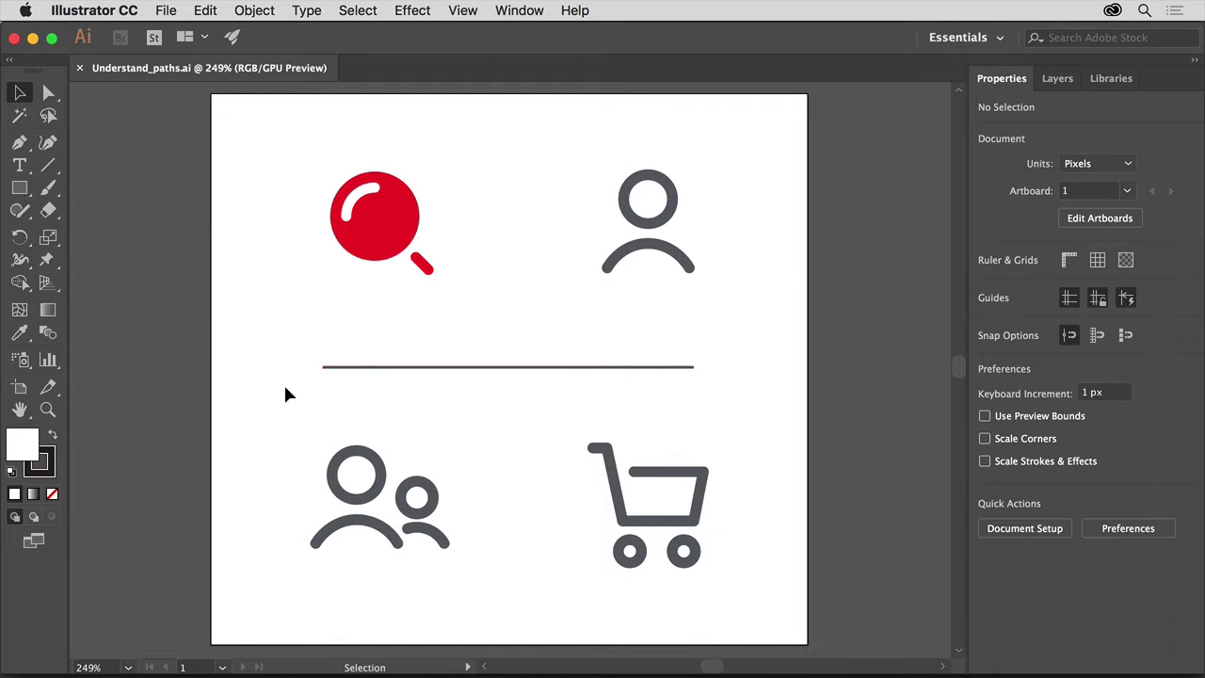
pyautogui.click(477, 371)
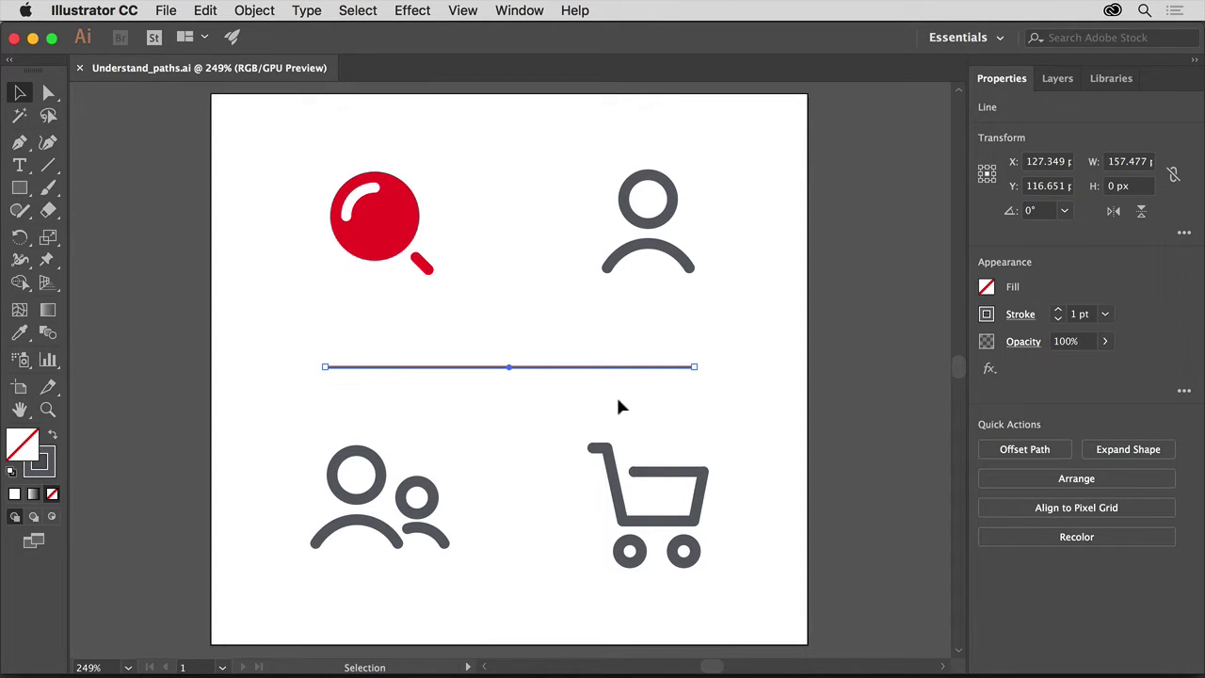
pyautogui.moveTo(694, 368)
pyautogui.mouseDown()
pyautogui.moveTo(603, 375)
pyautogui.moveTo(563, 430)
pyautogui.moveTo(586, 340)
pyautogui.moveTo(692, 369)
pyautogui.mouseUp()
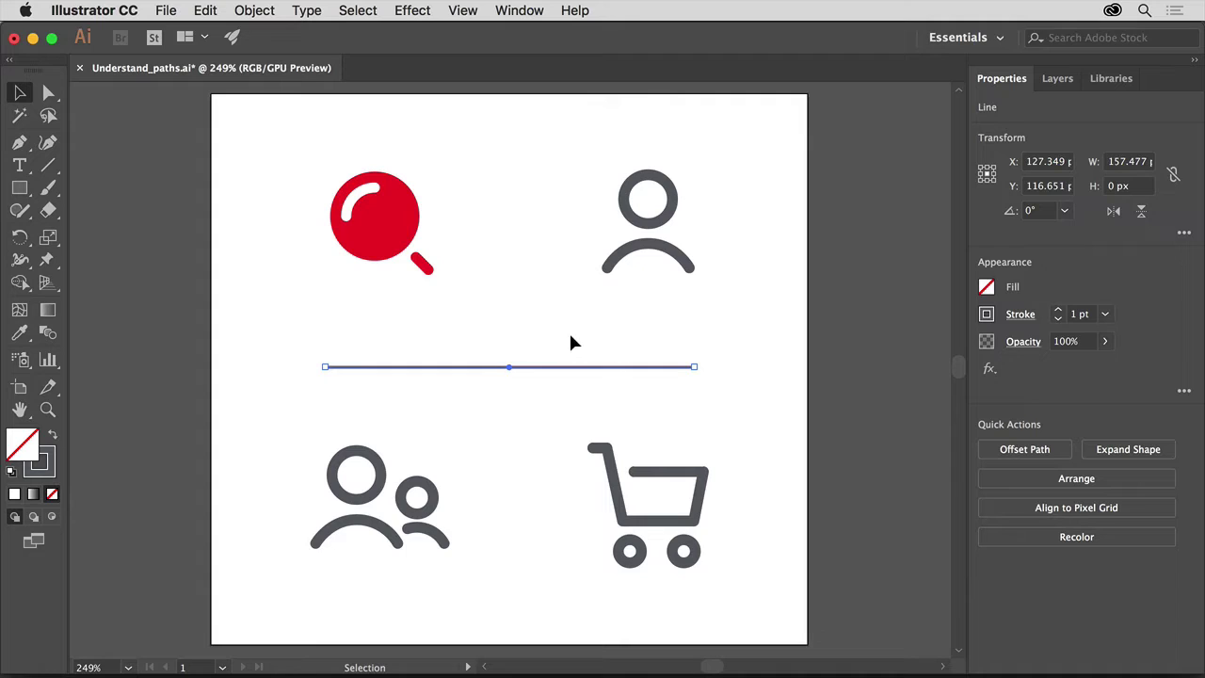
pyautogui.click(48, 413)
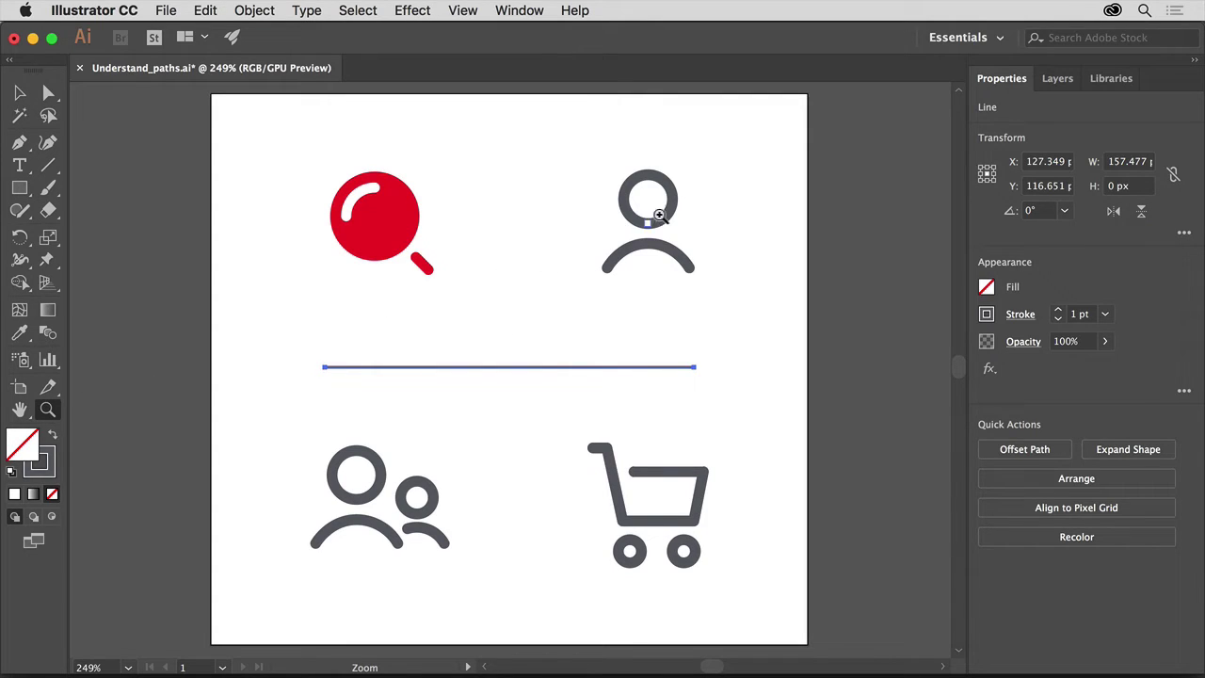
pyautogui.moveTo(683, 174); pyautogui.dragTo(902, 268)
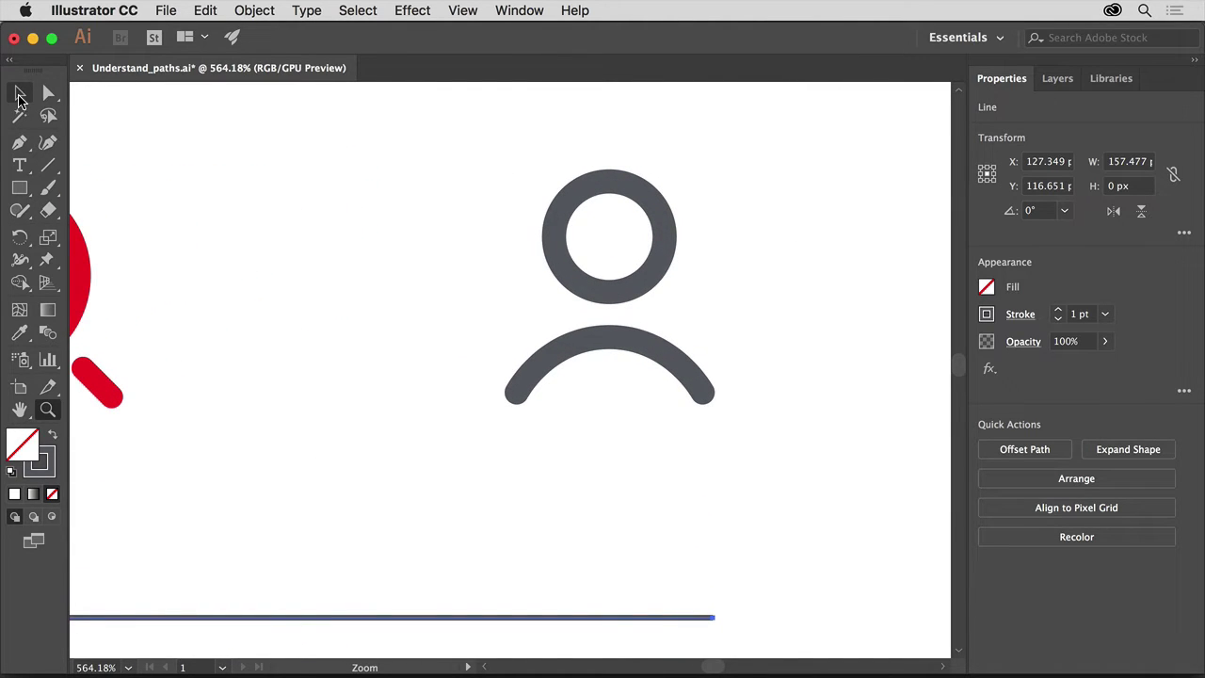
pyautogui.click(20, 93)
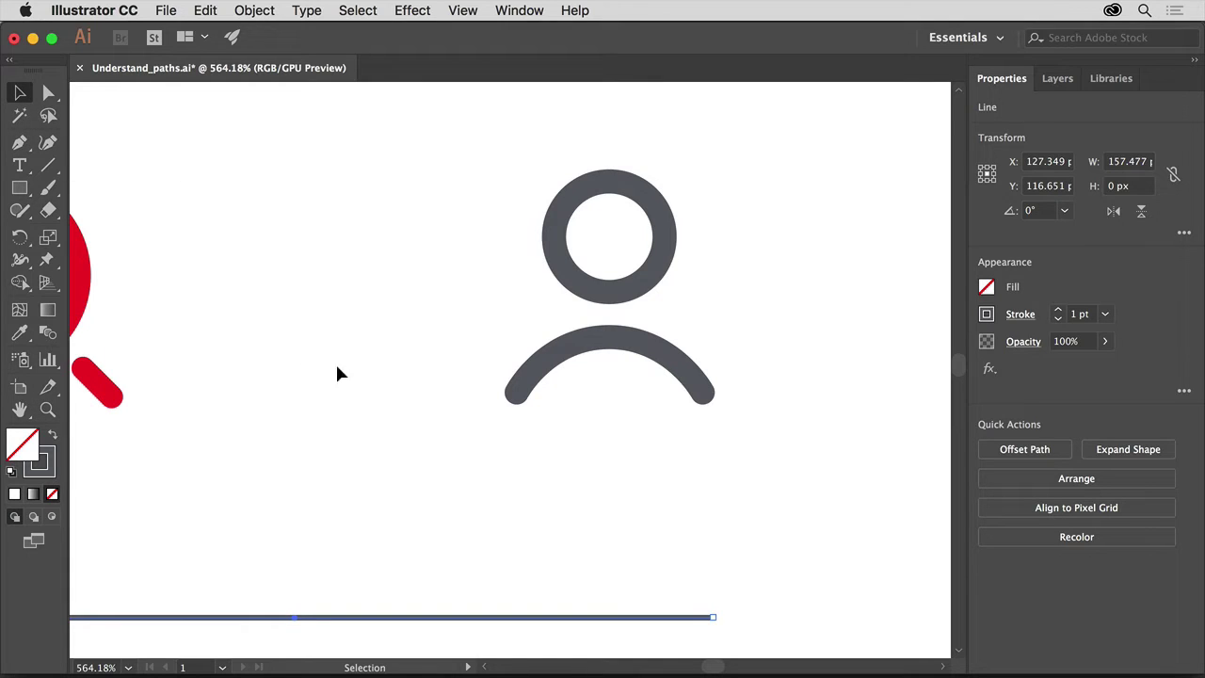
pyautogui.click(656, 351)
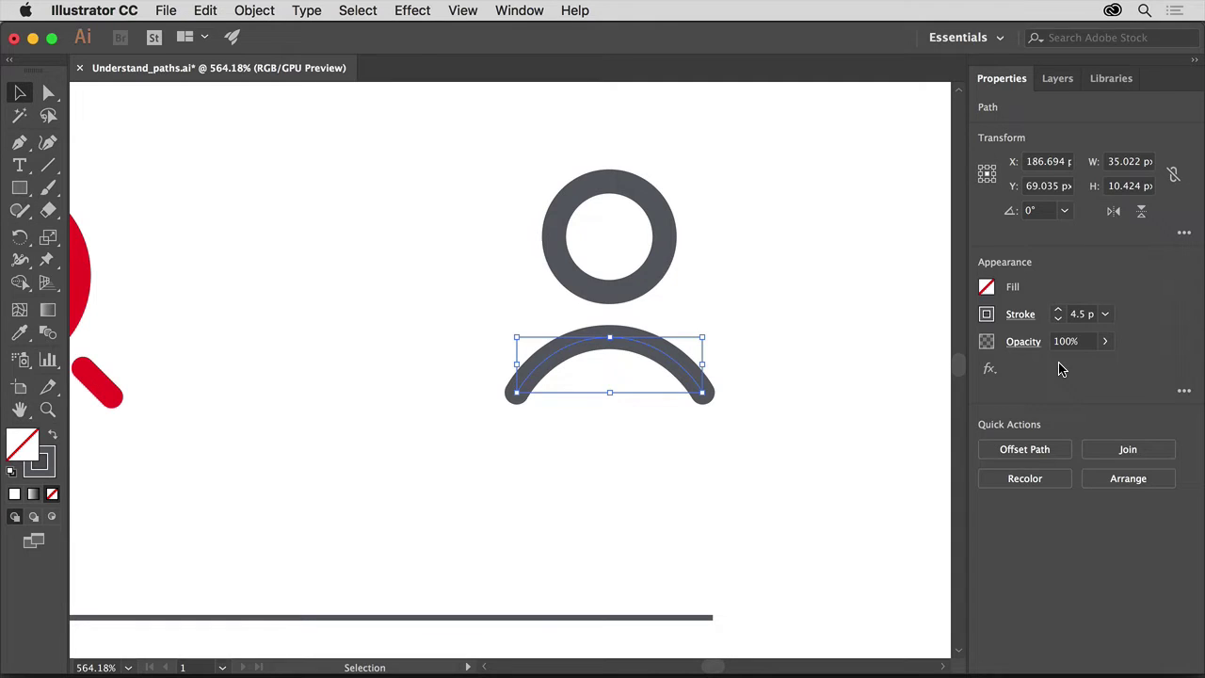
pyautogui.click(986, 289)
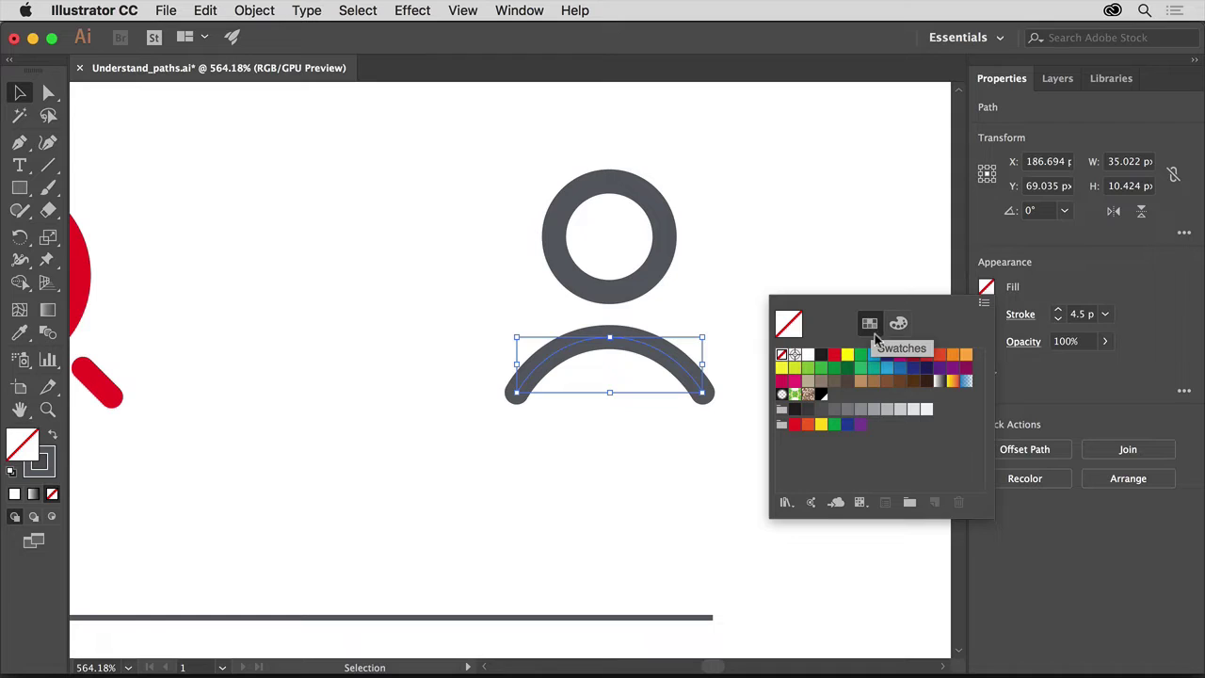
pyautogui.click(887, 369)
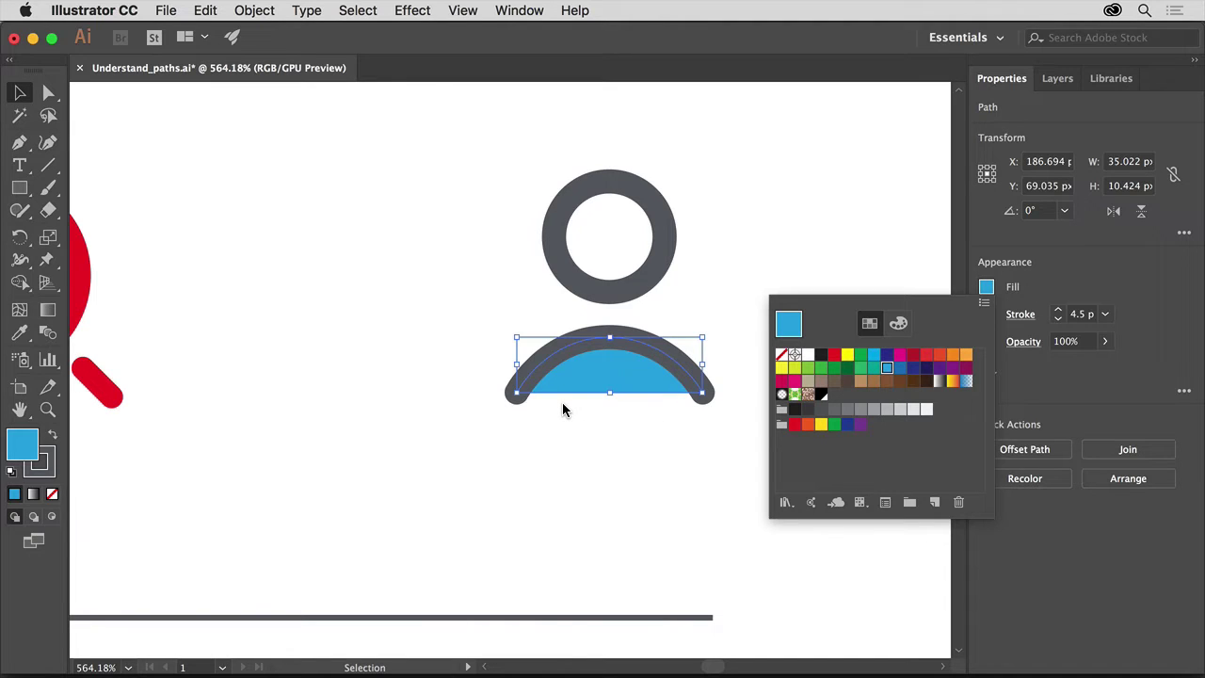
pyautogui.press('Escape')
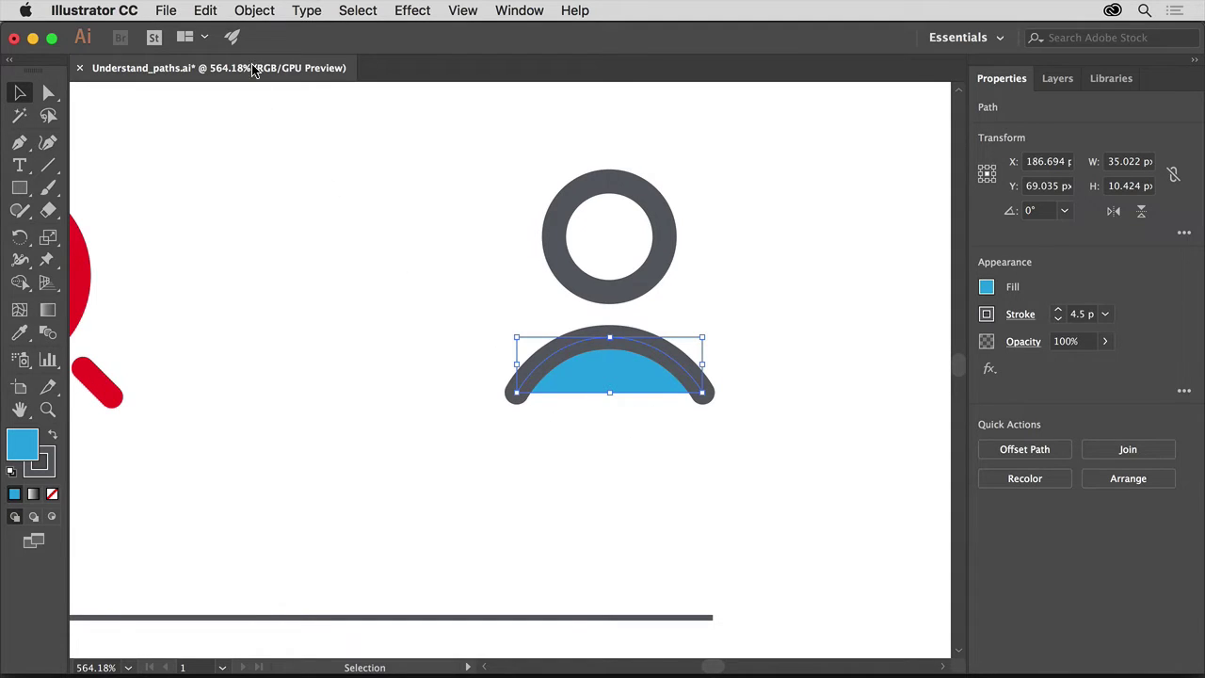
pyautogui.click(205, 10)
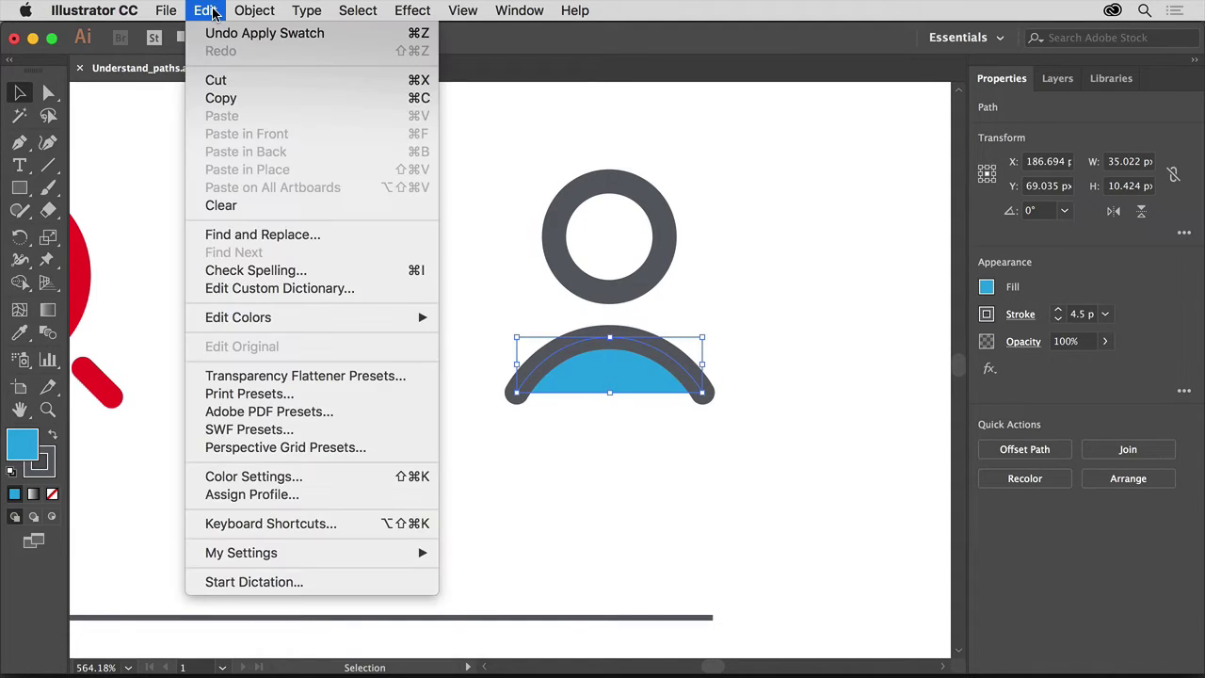
pyautogui.click(295, 36)
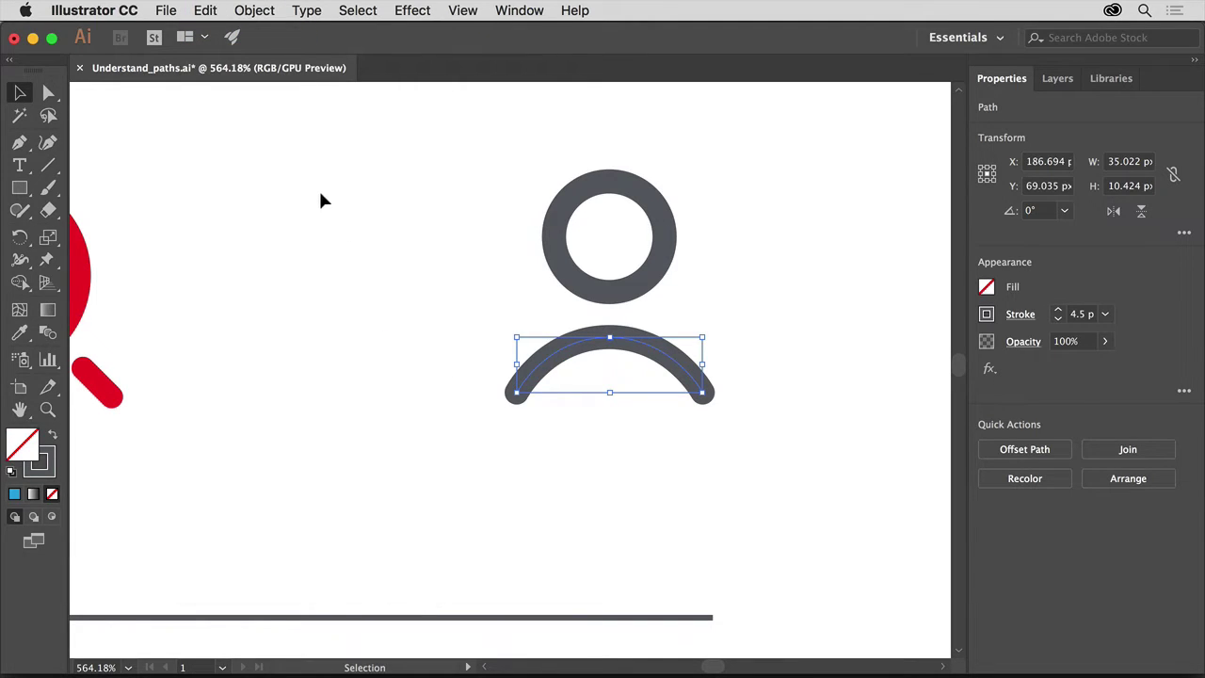
# Select the shoulder arc's top anchor and slightly adjust its direction handle
pyautogui.click(49, 94)
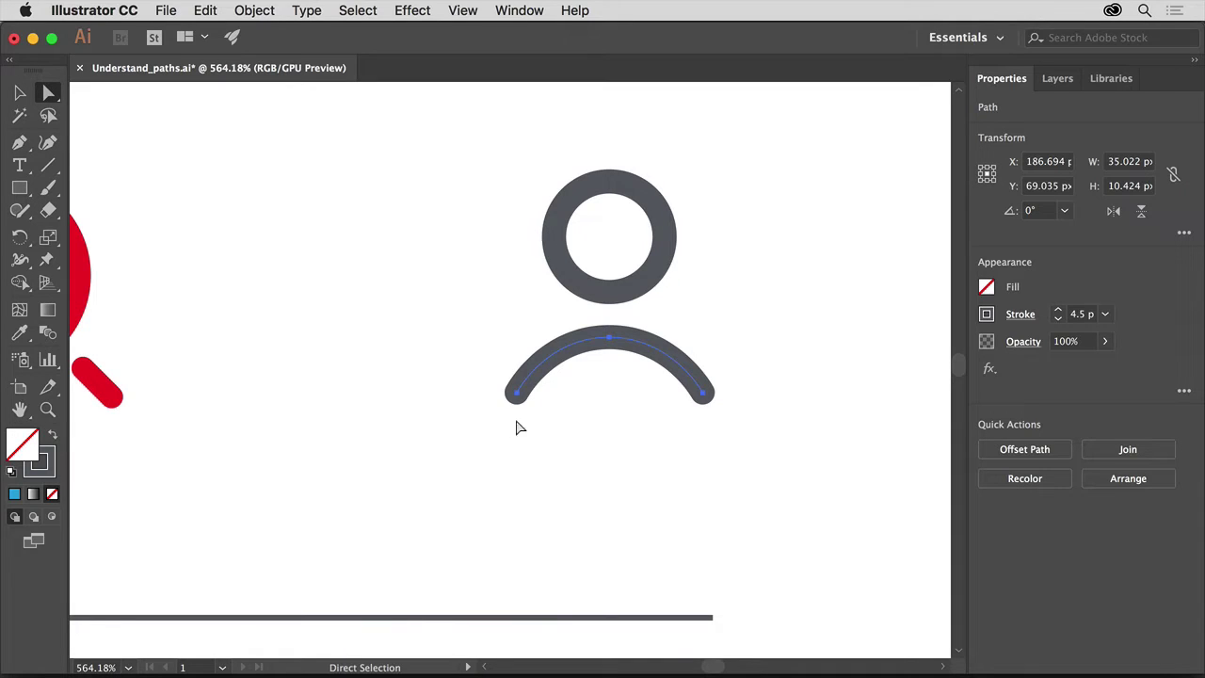
pyautogui.click(608, 337)
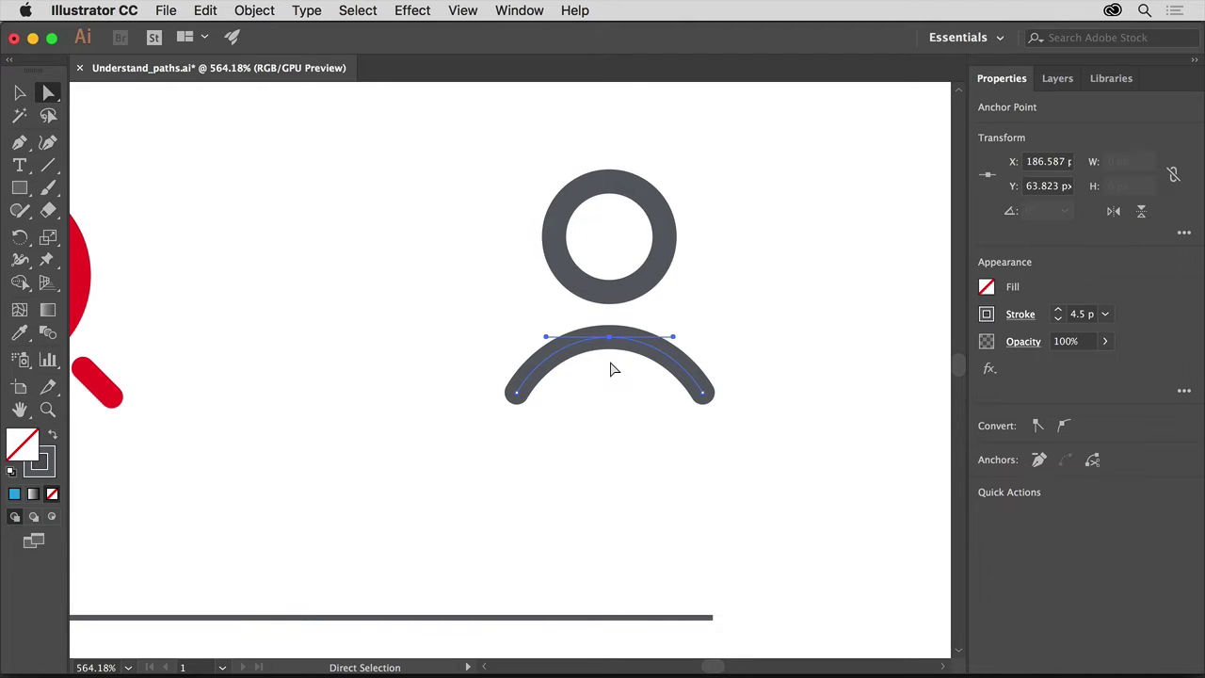
pyautogui.moveTo(672, 339)
pyautogui.mouseDown()
pyautogui.moveTo(653, 376)
pyautogui.moveTo(667, 342)
pyautogui.mouseUp()
# Drag the head ring's right anchor outward and bend its handle down into a lopsided shape
pyautogui.click(560, 255)
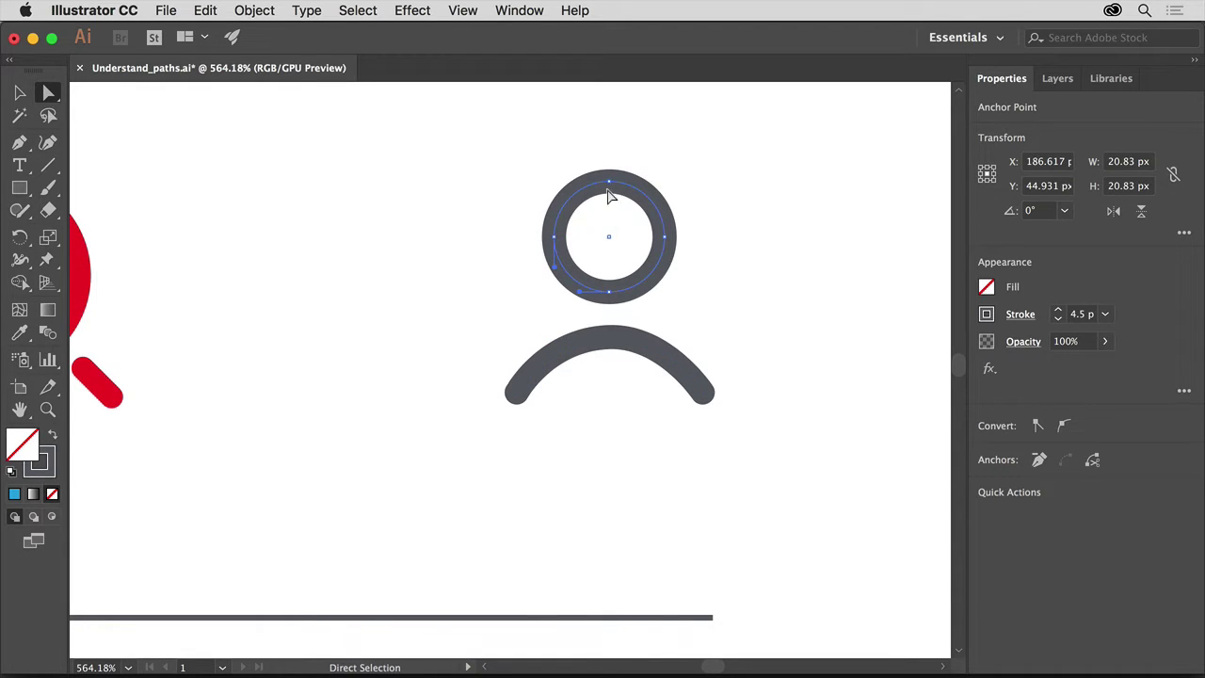
pyautogui.click(663, 238)
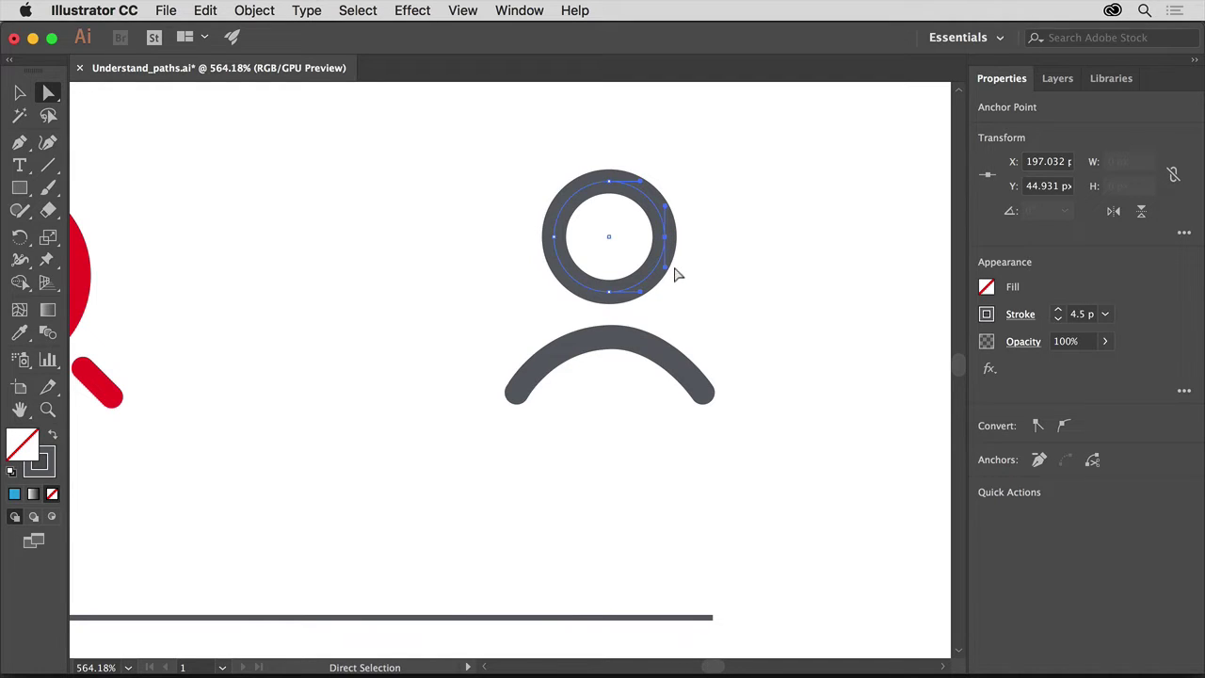
pyautogui.click(666, 239)
pyautogui.moveTo(667, 239); pyautogui.dragTo(686, 242)
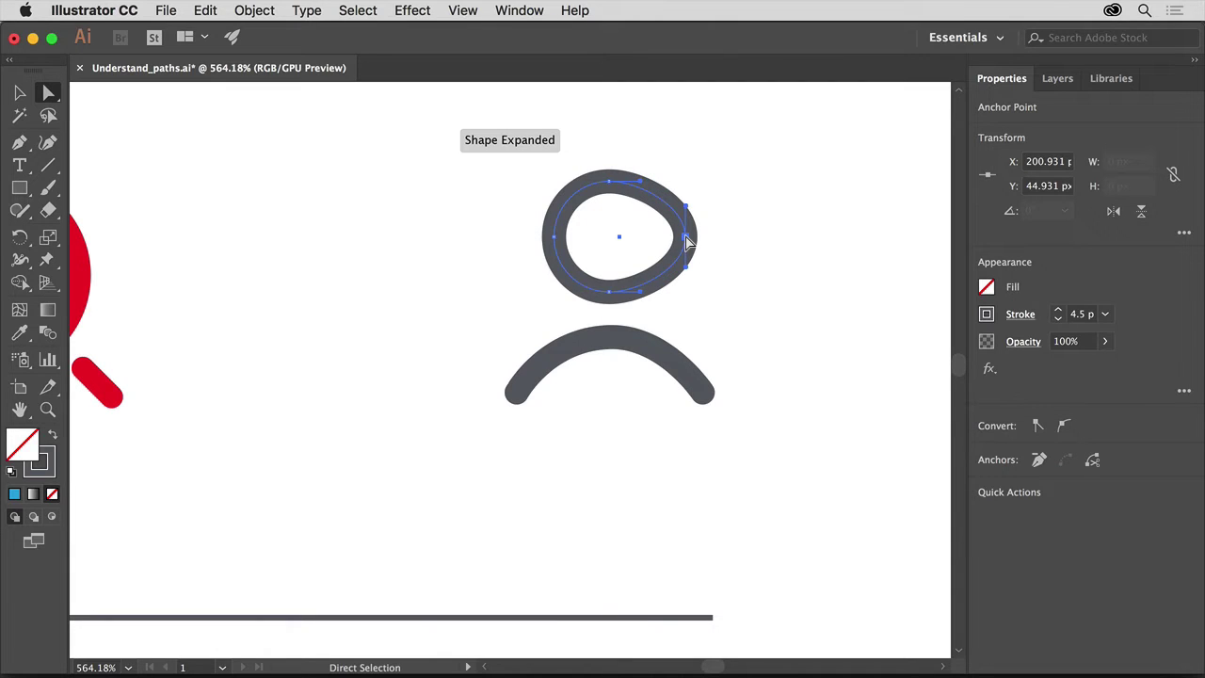
pyautogui.moveTo(684, 260); pyautogui.dragTo(686, 301)
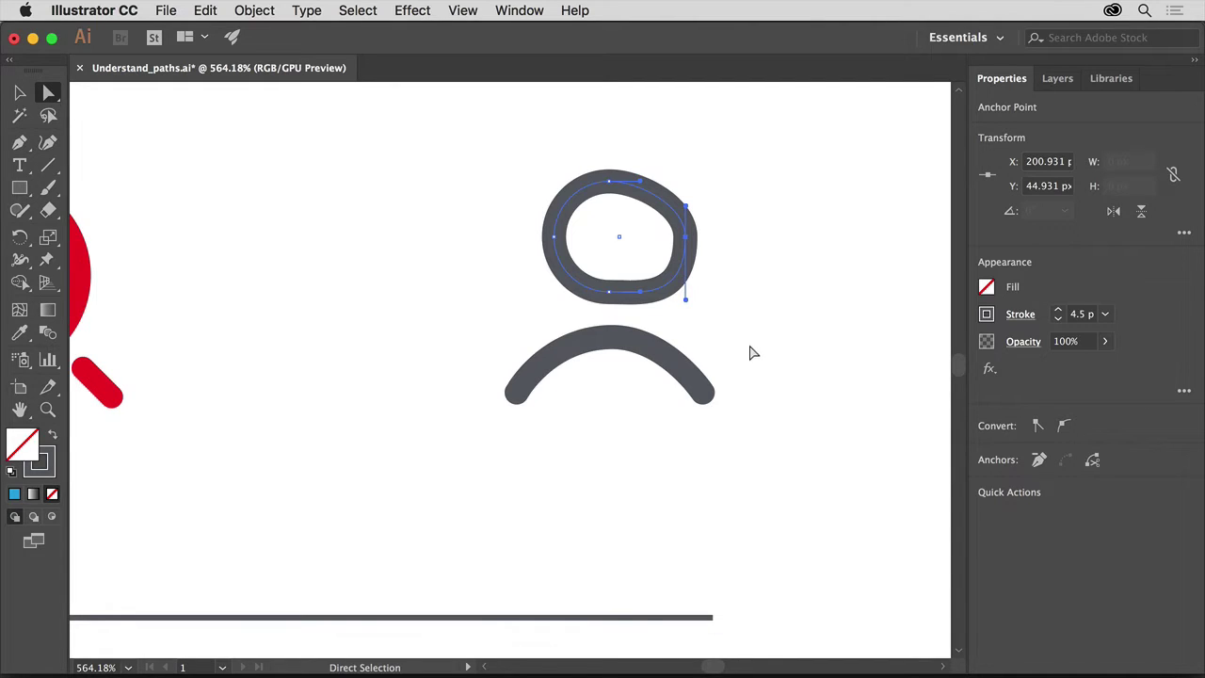
# Close Understand_paths.ai to reveal Pencil_tool.ai
pyautogui.click(167, 10)
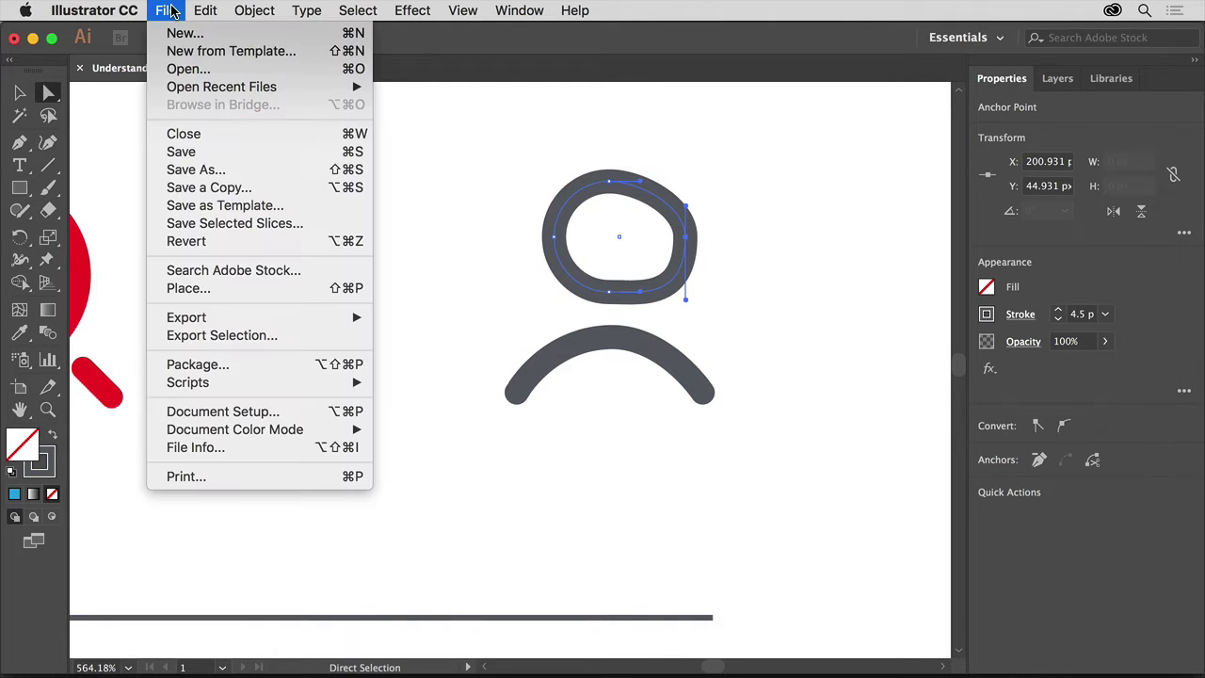
pyautogui.click(223, 135)
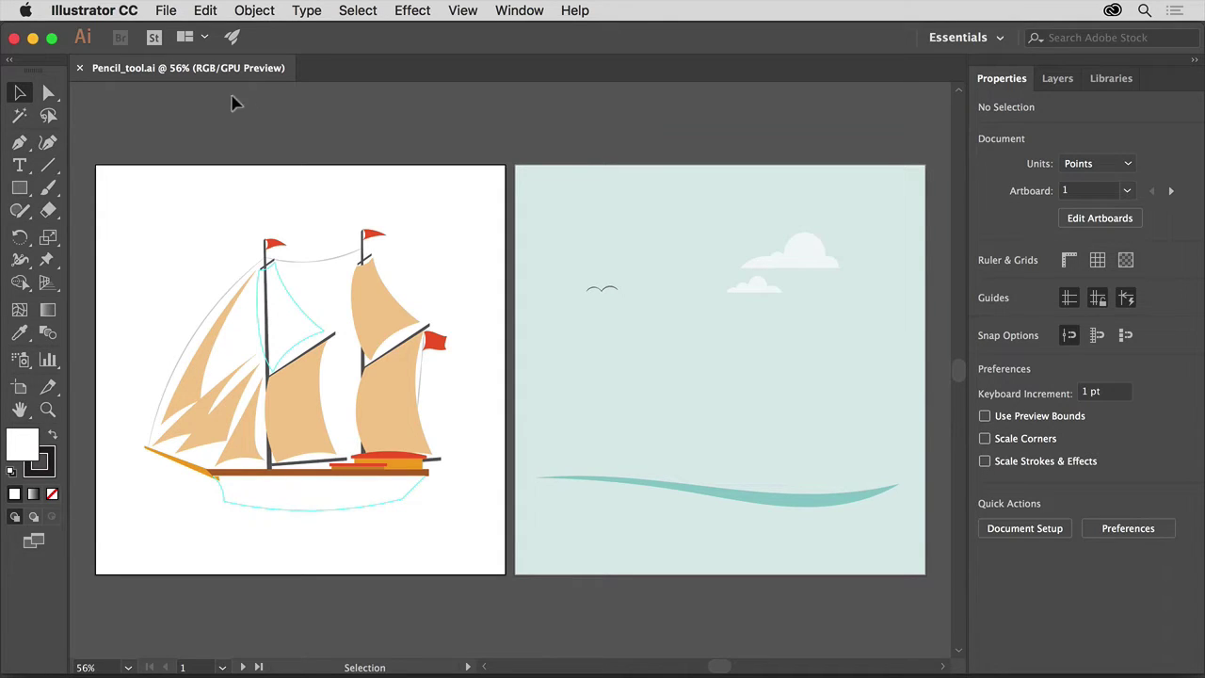
# Fit all artboards in the window, zoom in on the ship's sails, and show the Shaper tool flyout
pyautogui.click(465, 10)
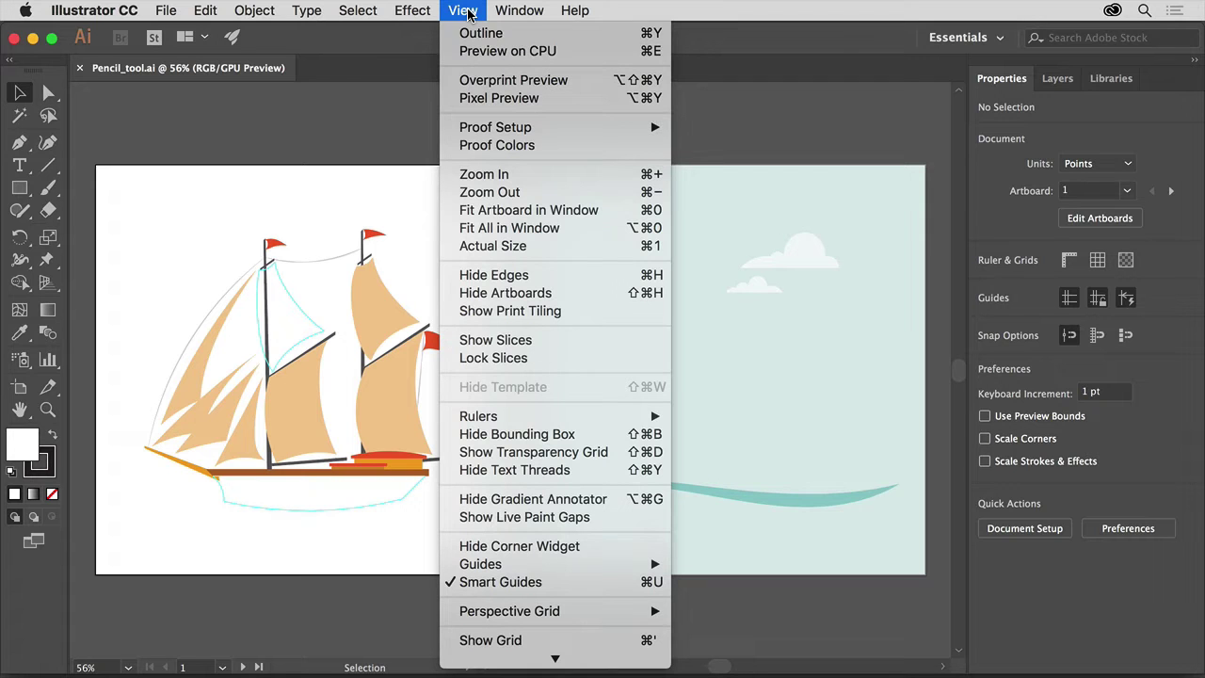
pyautogui.click(574, 229)
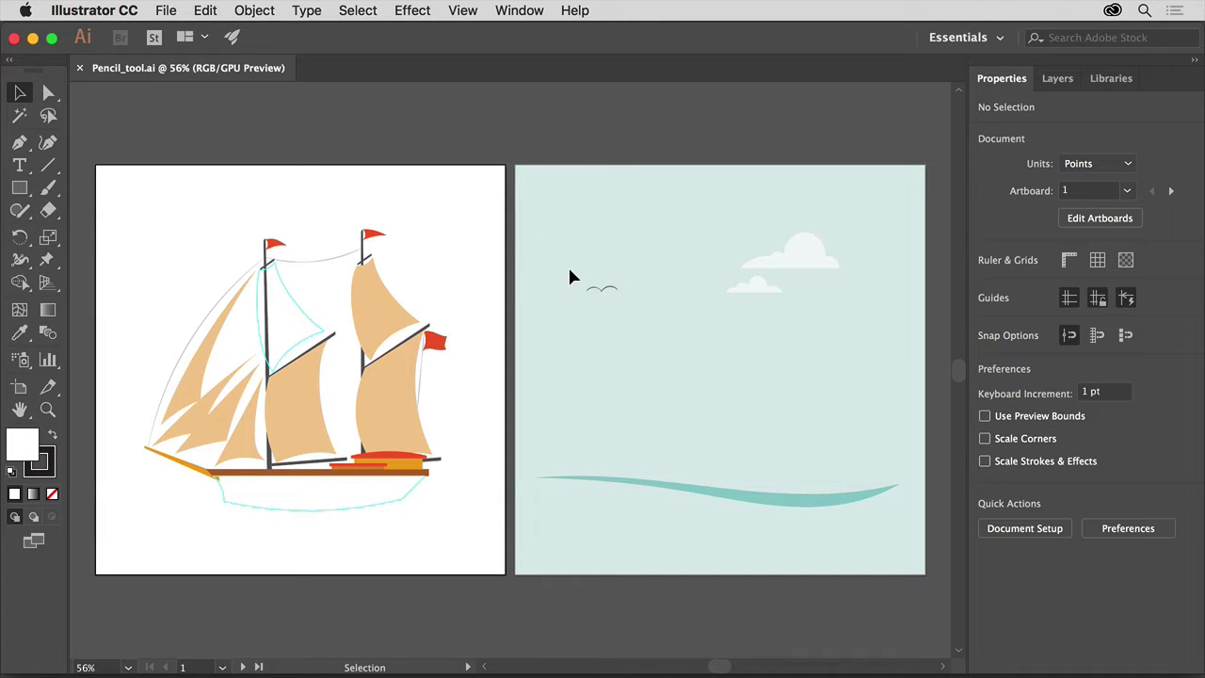
pyautogui.click(47, 408)
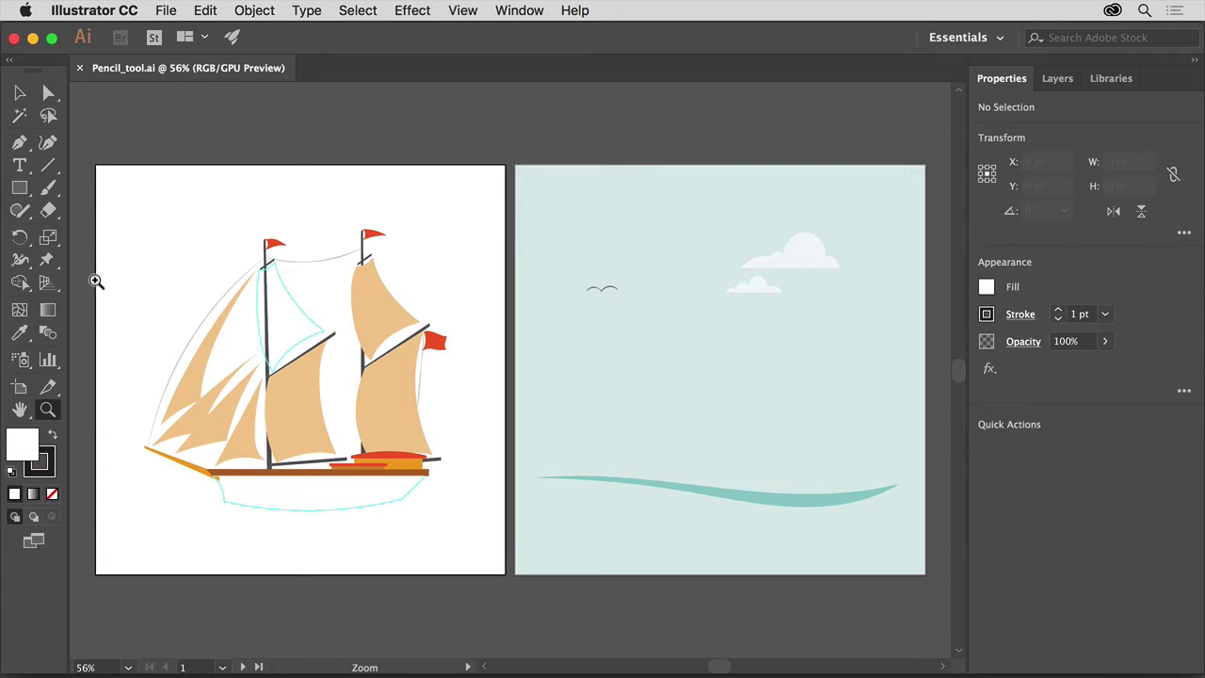
pyautogui.moveTo(75, 226); pyautogui.dragTo(223, 328)
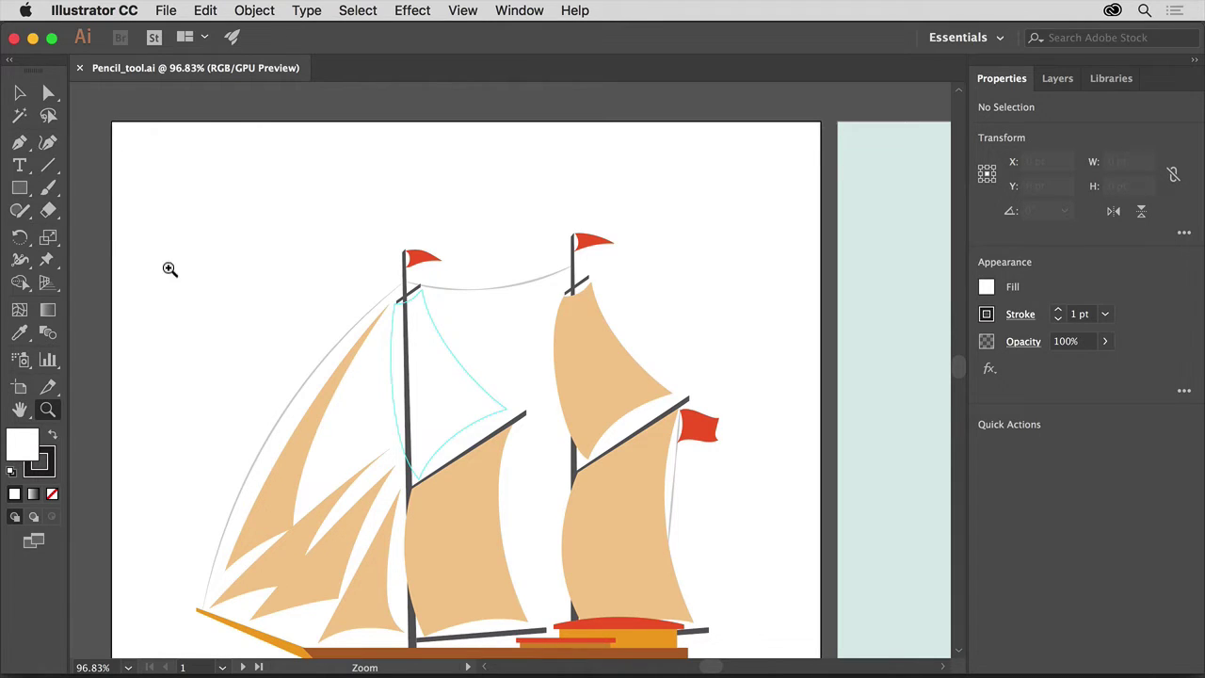
pyautogui.click(22, 215)
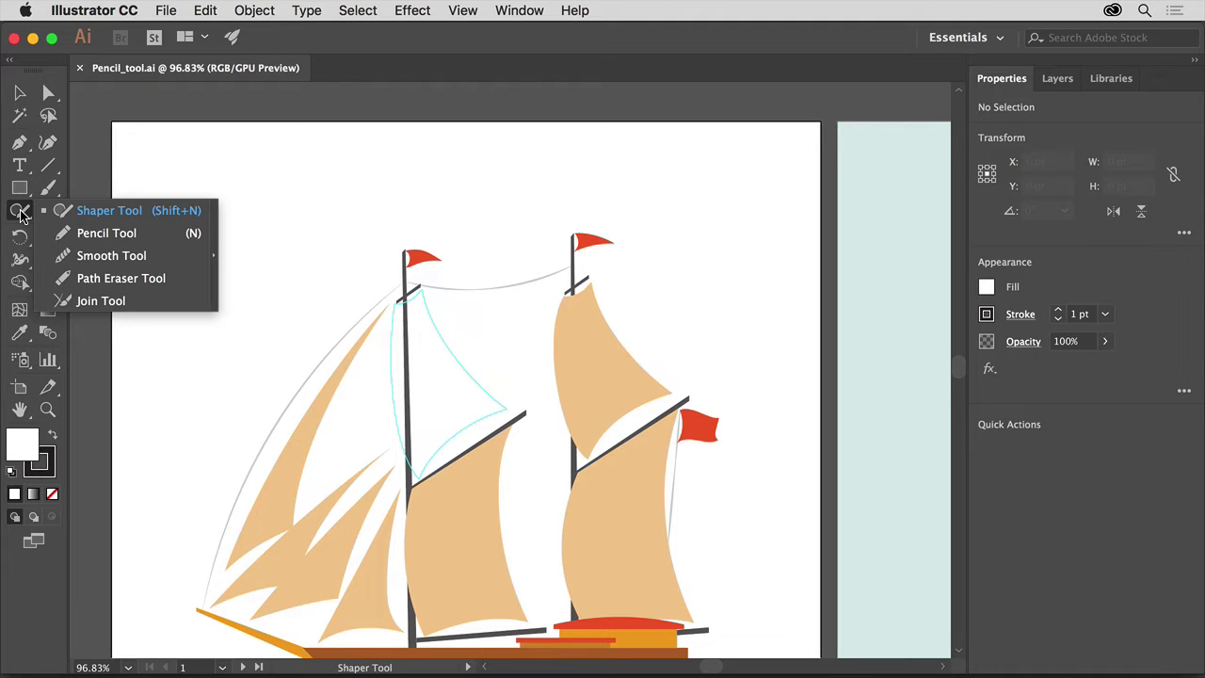
# Set a black stroke and draw a freehand Pencil test curve near the artboard's top-left
pyautogui.click(142, 241)
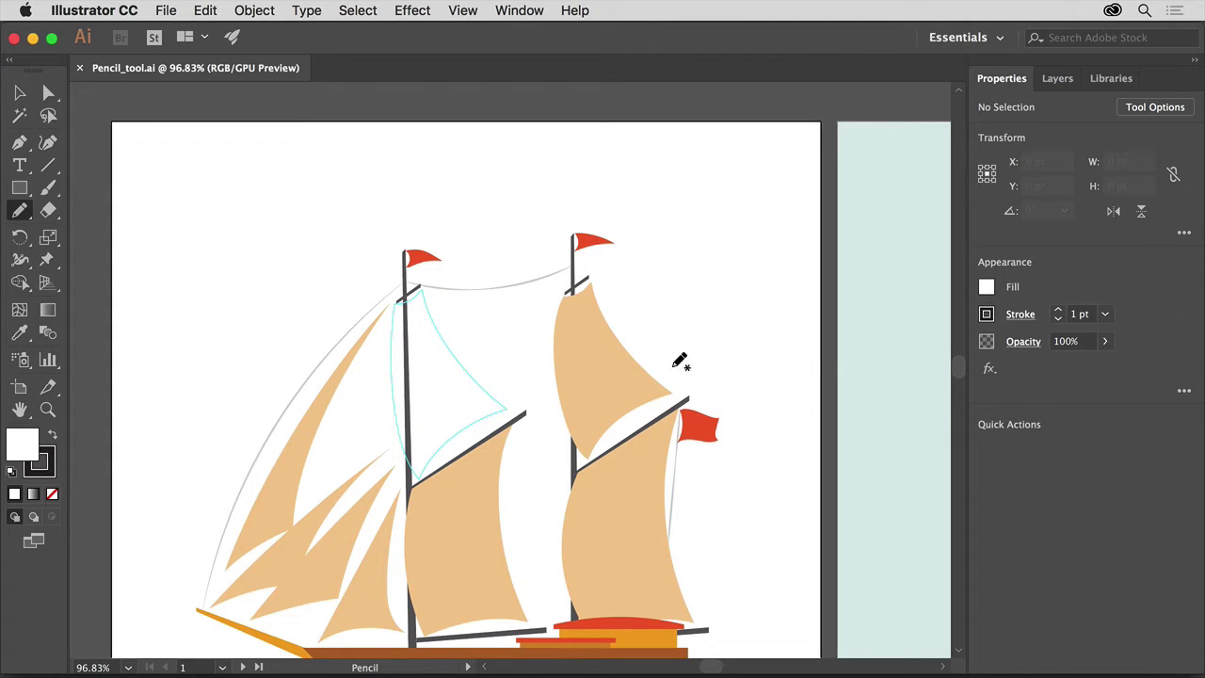
pyautogui.click(986, 315)
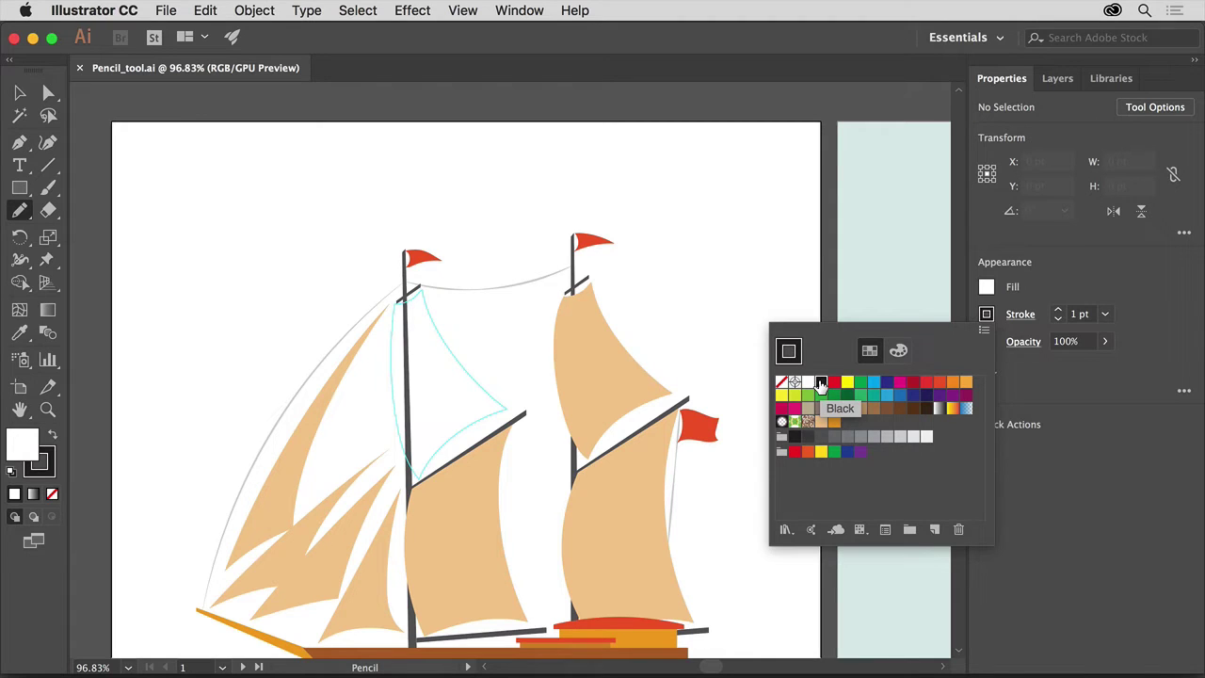
pyautogui.click(821, 384)
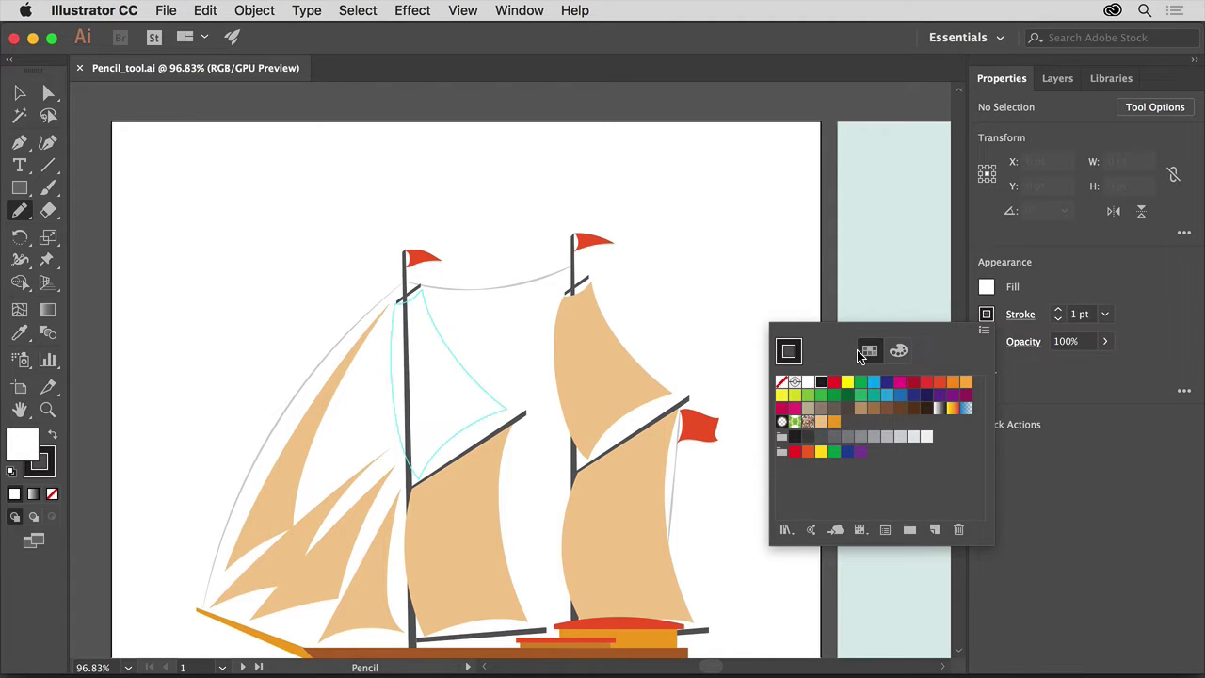
pyautogui.click(1060, 289)
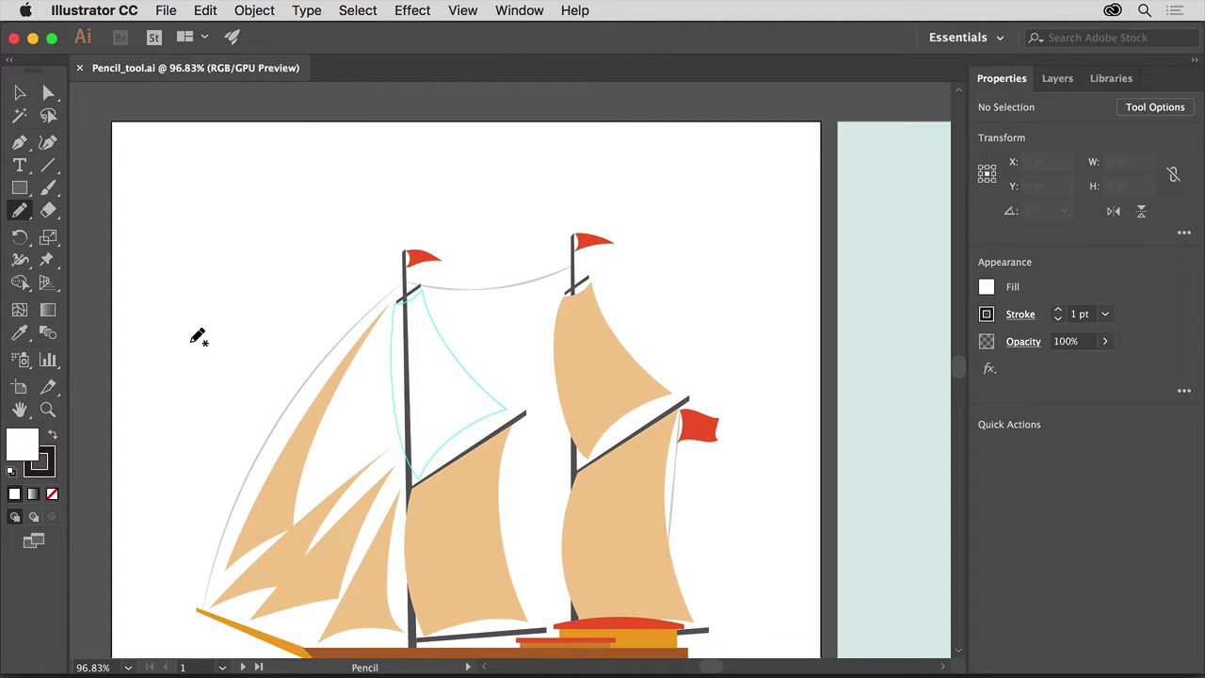
pyautogui.moveTo(191, 341)
pyautogui.mouseDown()
pyautogui.moveTo(167, 246)
pyautogui.moveTo(188, 185)
pyautogui.moveTo(217, 160)
pyautogui.mouseUp()
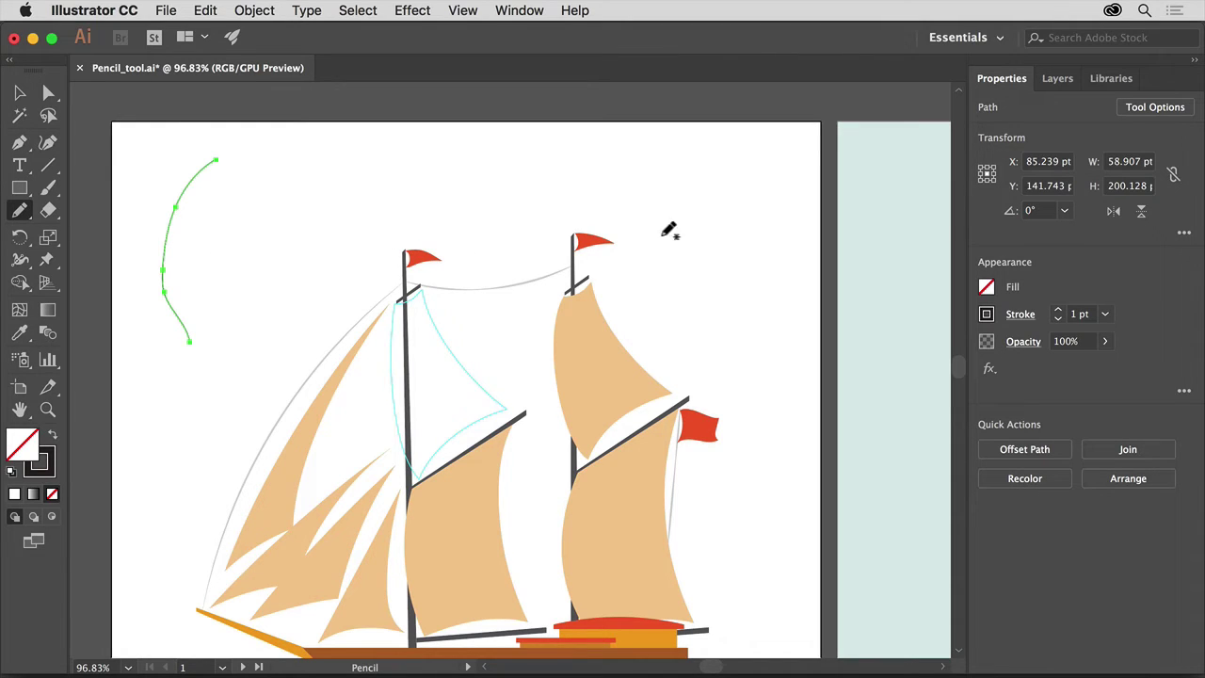
# Set the Pencil Tool Options Fidelity slider fully to Smooth and confirm
pyautogui.click(1156, 109)
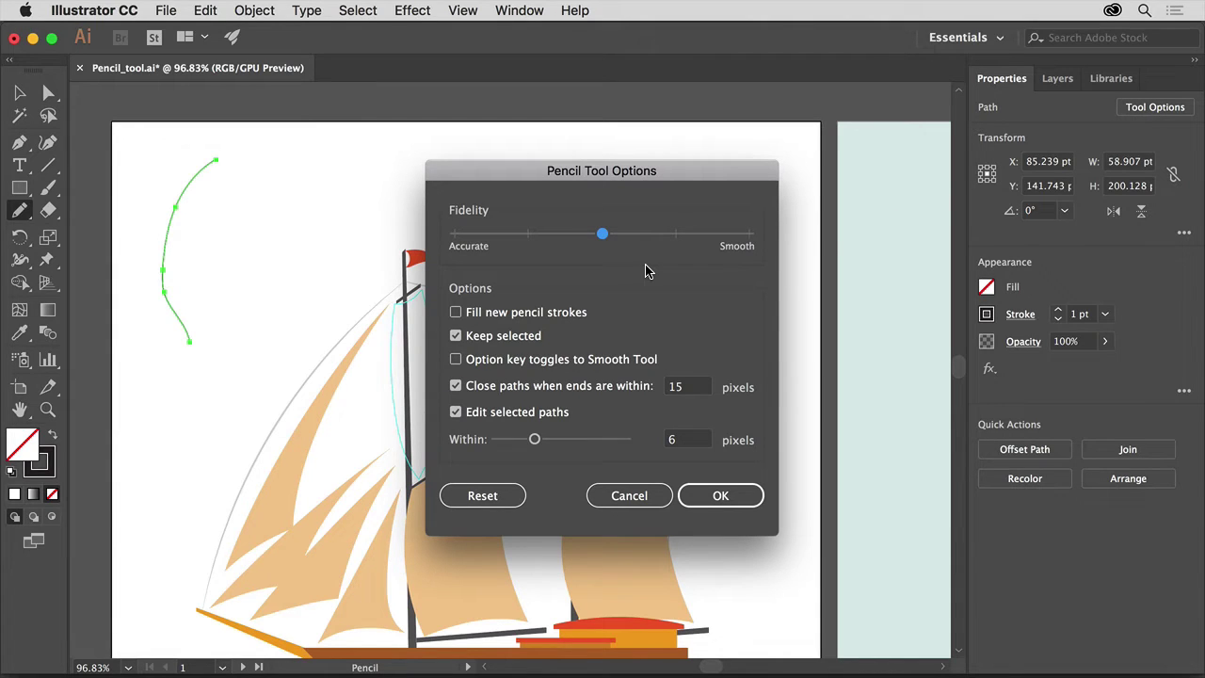
pyautogui.moveTo(603, 235); pyautogui.dragTo(742, 245)
pyautogui.click(722, 499)
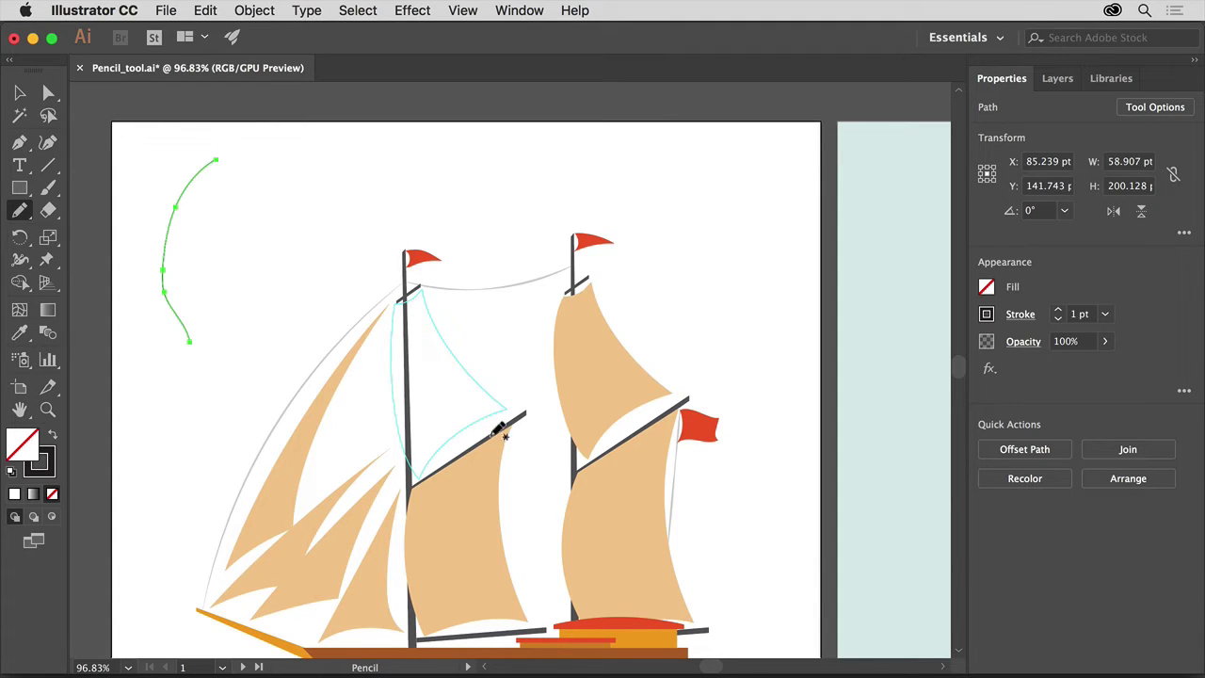
# Draw a second smoother test curve, then trace a closed pencil outline around the blank sail
pyautogui.moveTo(242, 331)
pyautogui.mouseDown()
pyautogui.moveTo(222, 207)
pyautogui.moveTo(235, 175)
pyautogui.moveTo(279, 139)
pyautogui.mouseUp()
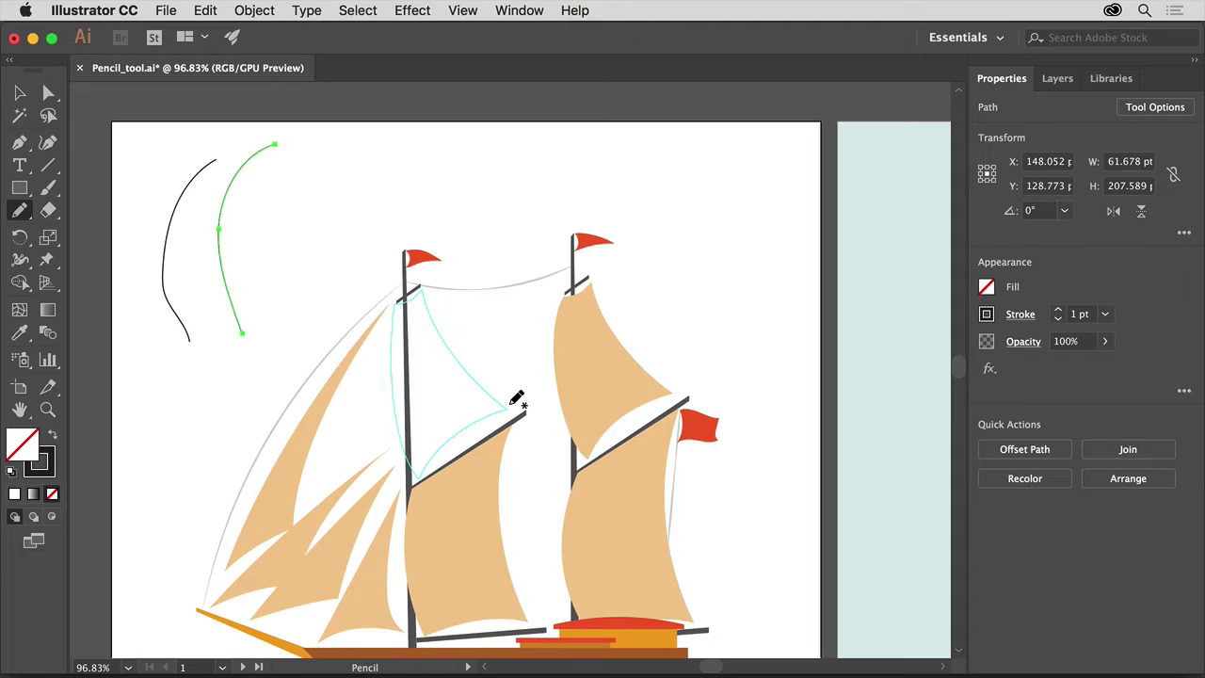
pyautogui.moveTo(511, 404)
pyautogui.mouseDown()
pyautogui.moveTo(463, 417)
pyautogui.moveTo(414, 463)
pyautogui.mouseUp()
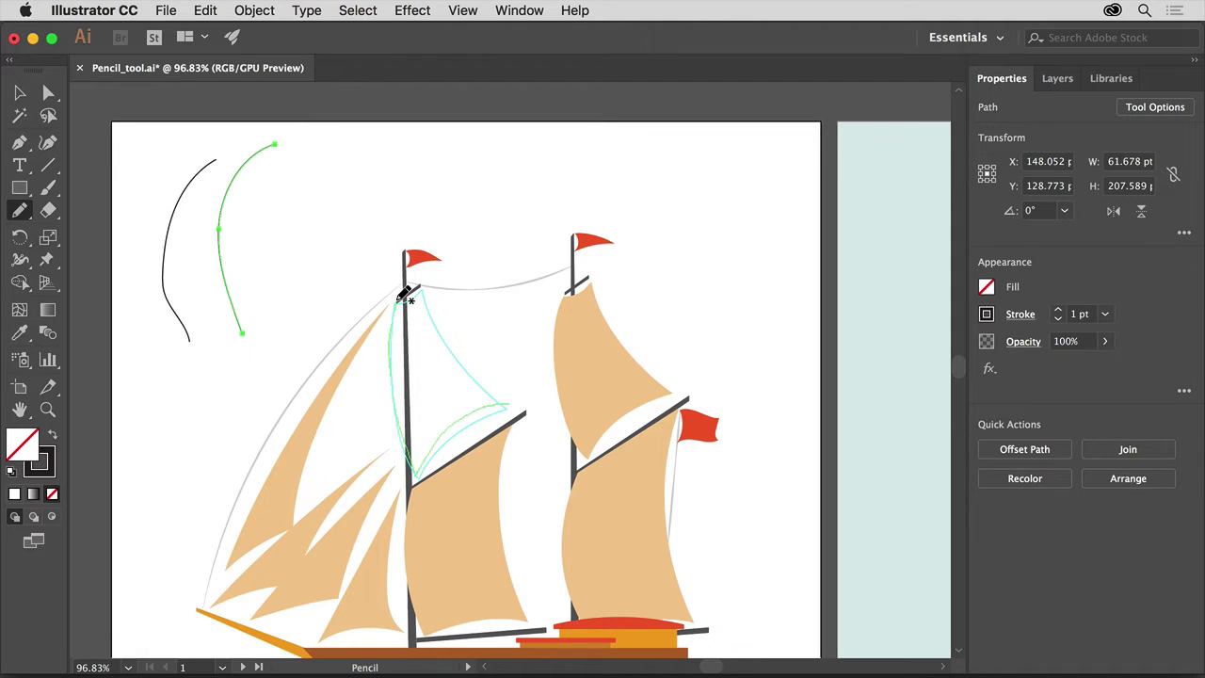
pyautogui.moveTo(424, 287)
pyautogui.mouseDown()
pyautogui.moveTo(444, 342)
pyautogui.moveTo(504, 399)
pyautogui.mouseUp()
pyautogui.moveTo(505, 399); pyautogui.dragTo(504, 399)
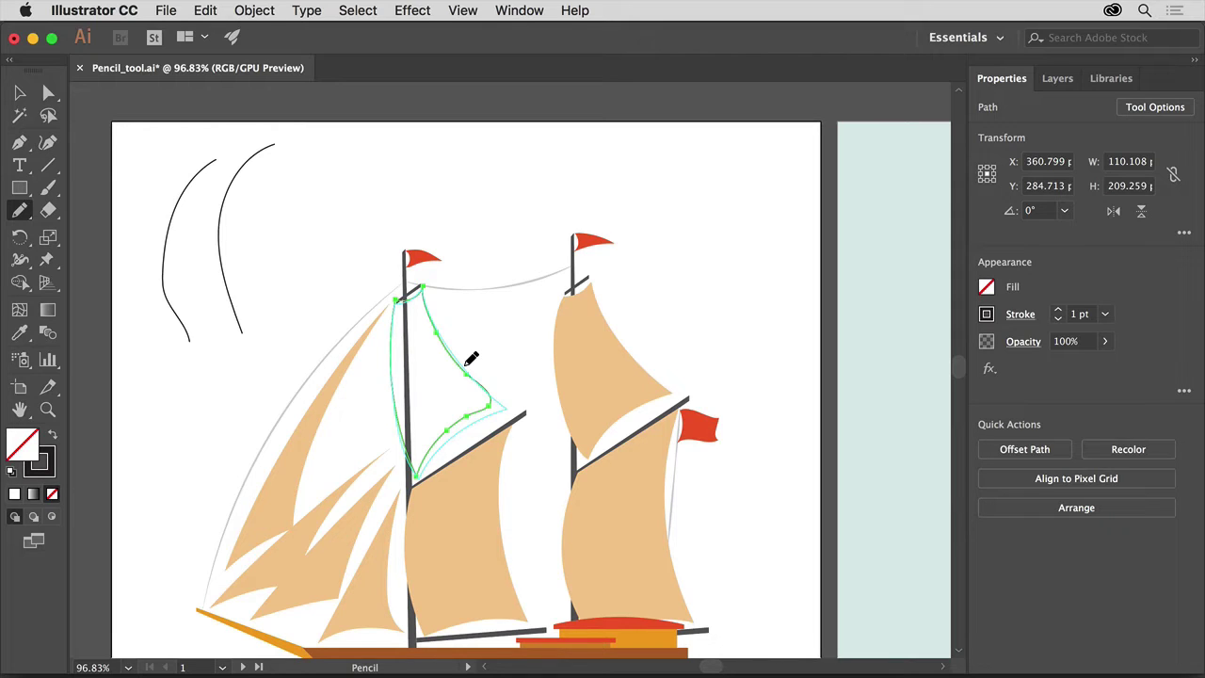
pyautogui.moveTo(470, 358)
pyautogui.mouseDown()
pyautogui.moveTo(514, 400)
pyautogui.moveTo(477, 407)
pyautogui.moveTo(426, 450)
pyautogui.mouseUp()
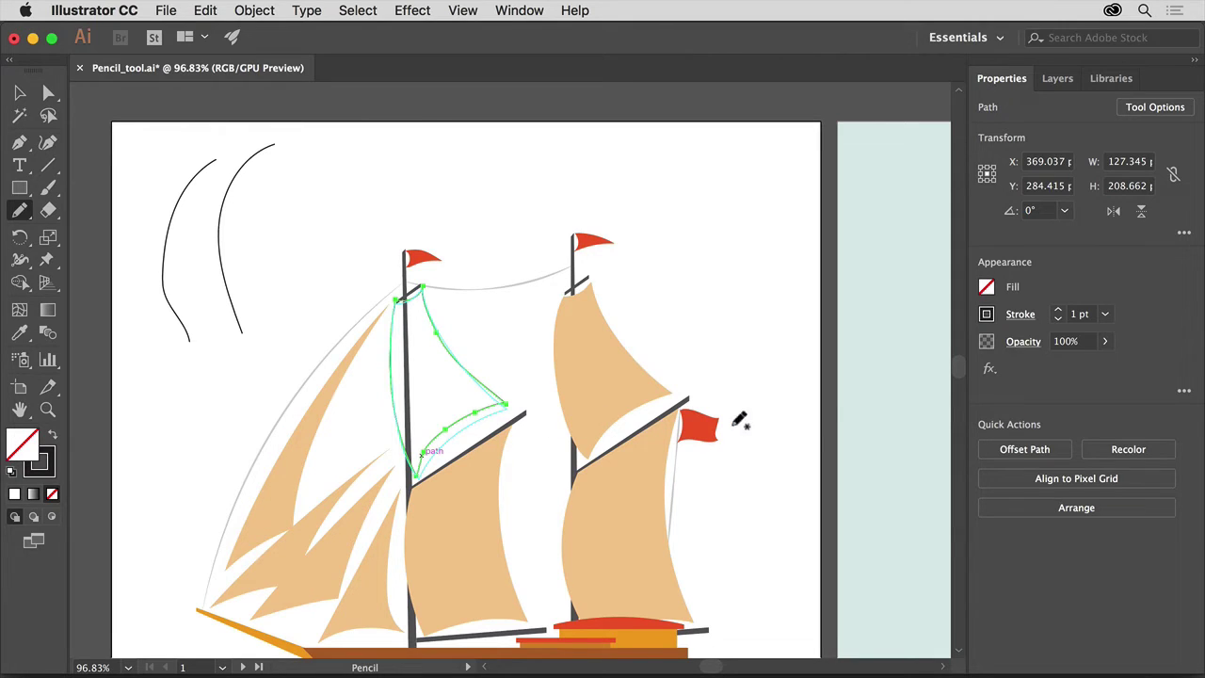
# Fill the traced sail path with the tan Sail swatch
pyautogui.click(987, 288)
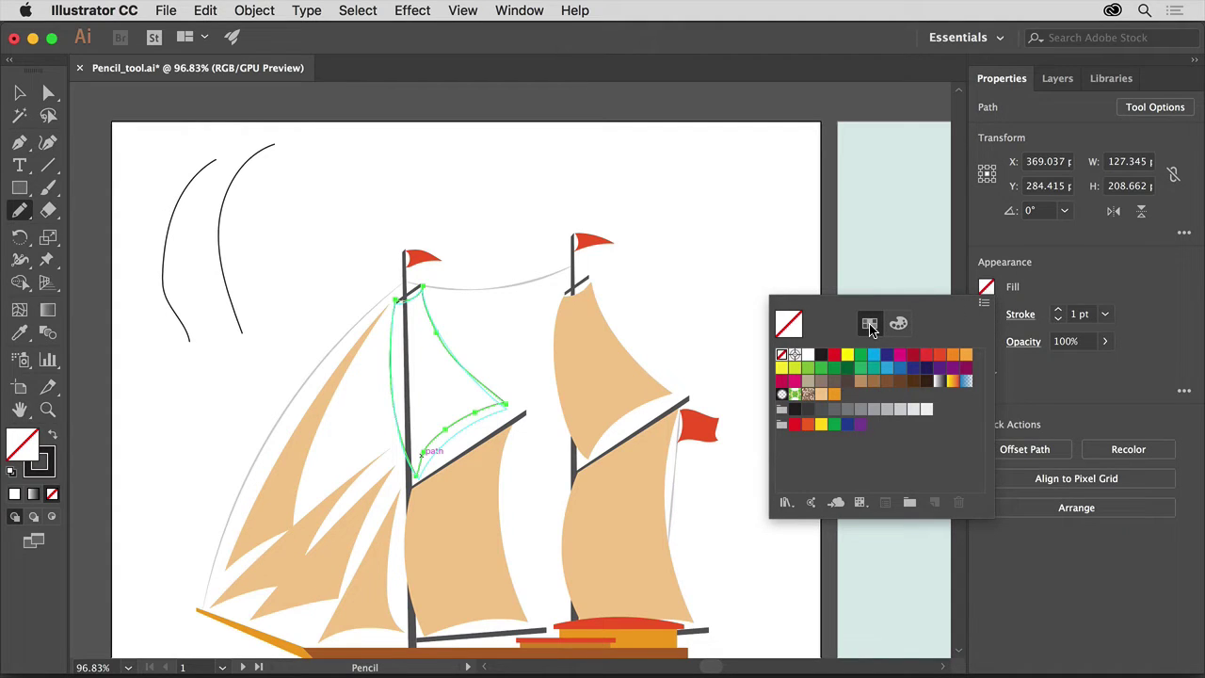
pyautogui.click(821, 395)
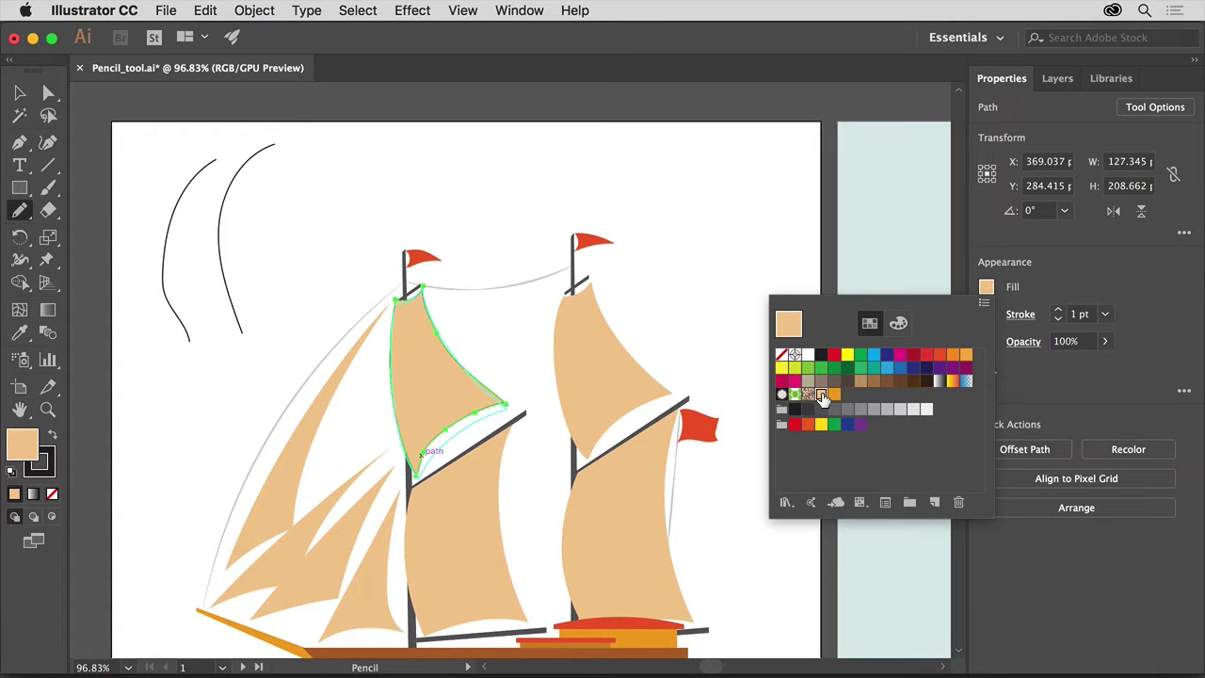
pyautogui.click(738, 362)
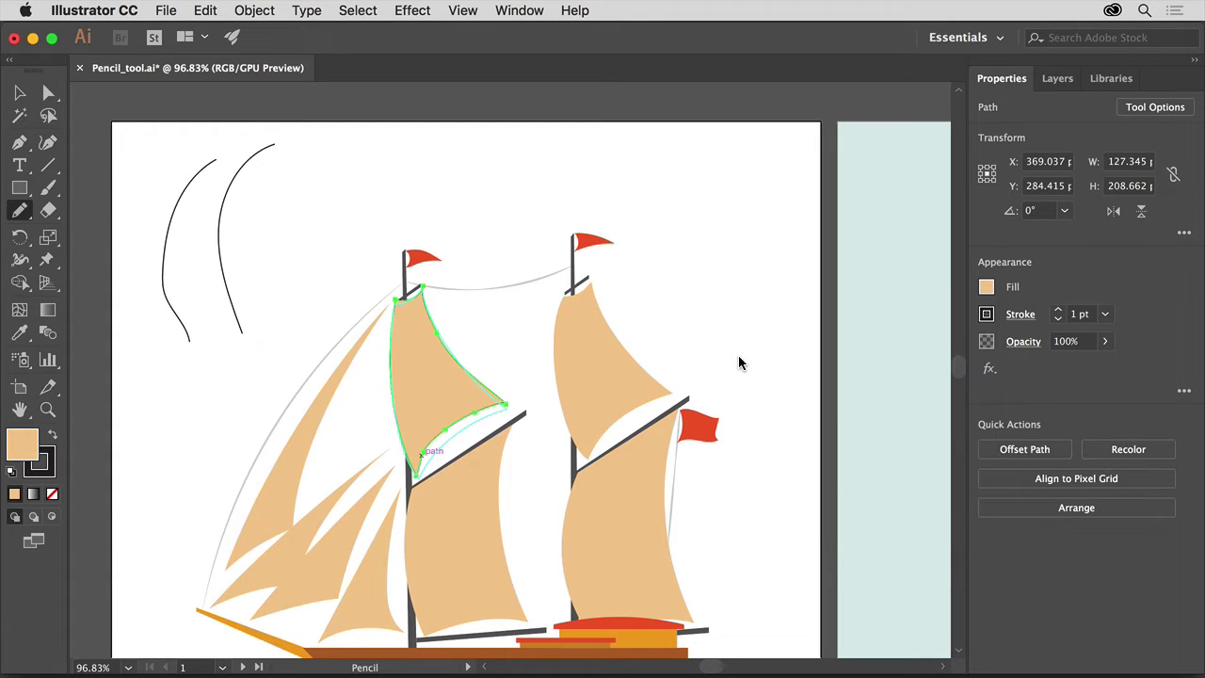
pyautogui.press('space')
# Pan down to the hull and pencil-trace its right edge, bottom curve and deck line
pyautogui.moveTo(534, 512); pyautogui.dragTo(544, 240)
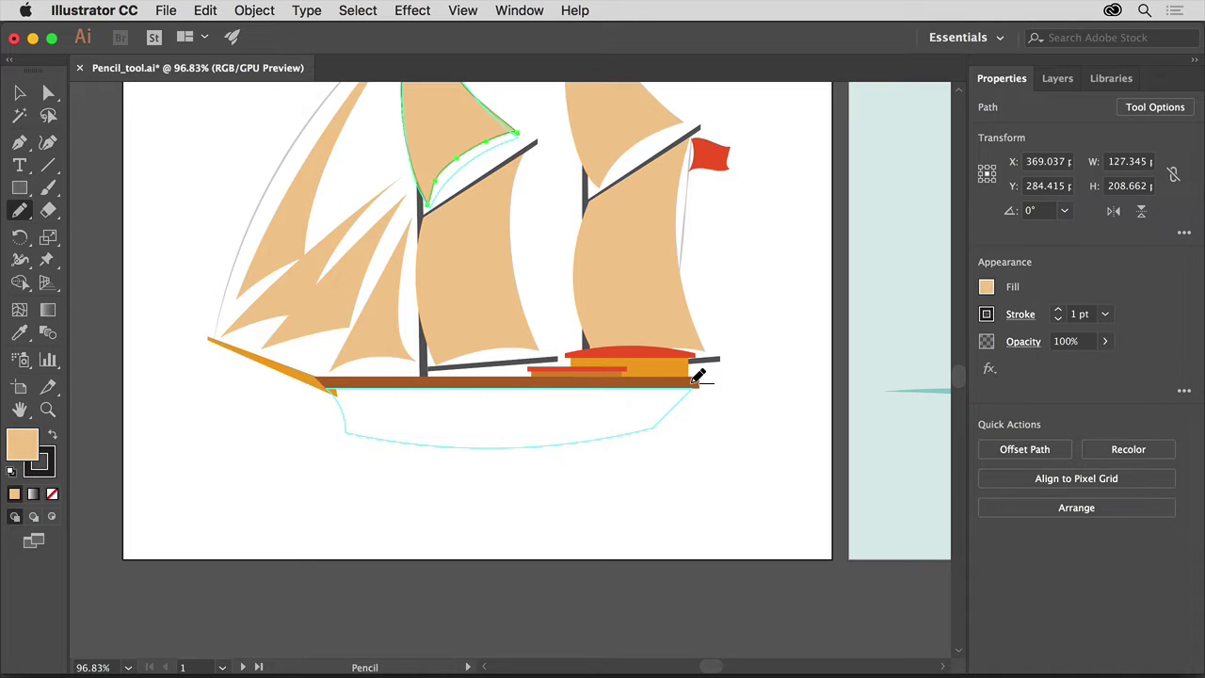
pyautogui.moveTo(693, 382); pyautogui.dragTo(655, 424)
pyautogui.moveTo(659, 424)
pyautogui.mouseDown()
pyautogui.moveTo(520, 439)
pyautogui.moveTo(367, 431)
pyautogui.moveTo(347, 426)
pyautogui.moveTo(331, 377)
pyautogui.mouseUp()
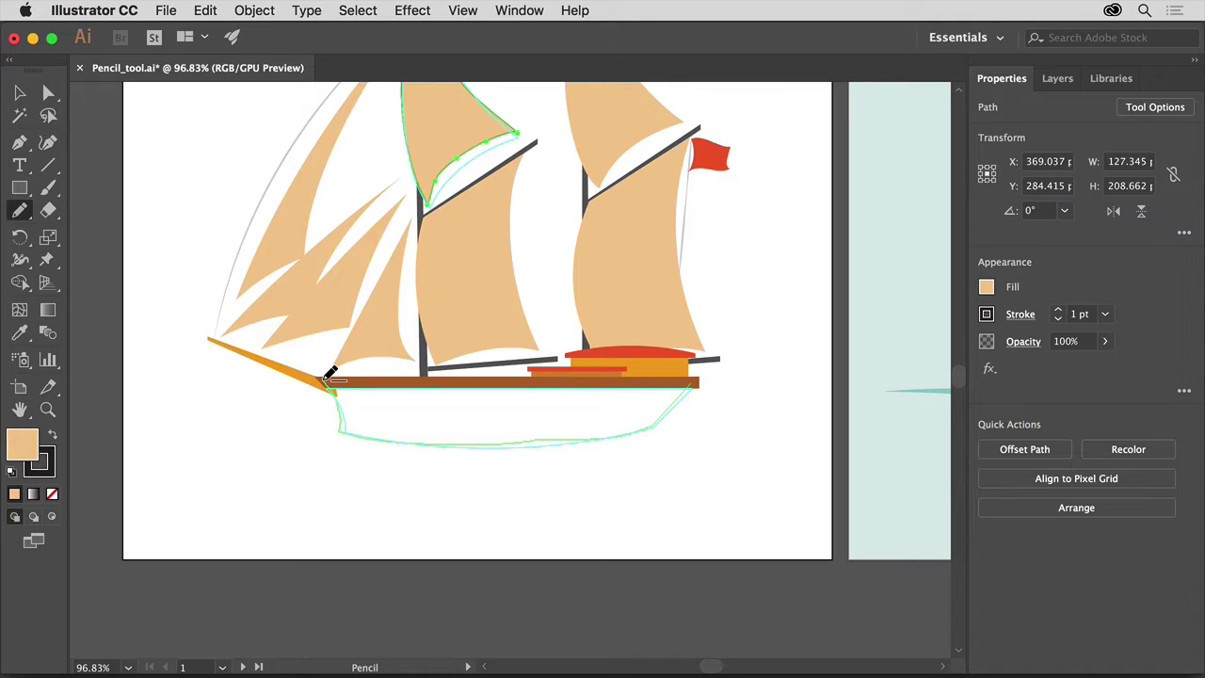
pyautogui.moveTo(328, 375); pyautogui.dragTo(692, 381)
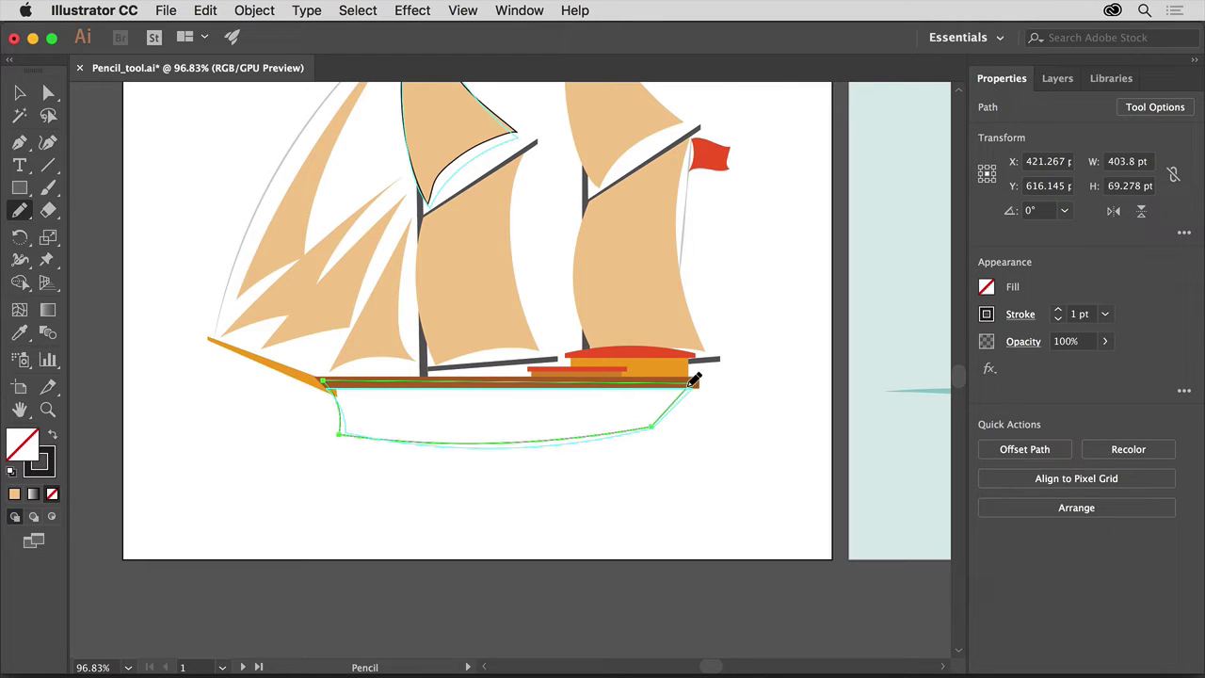
# Give the traced hull path a solid fill using the orange Ship swatch
pyautogui.click(987, 287)
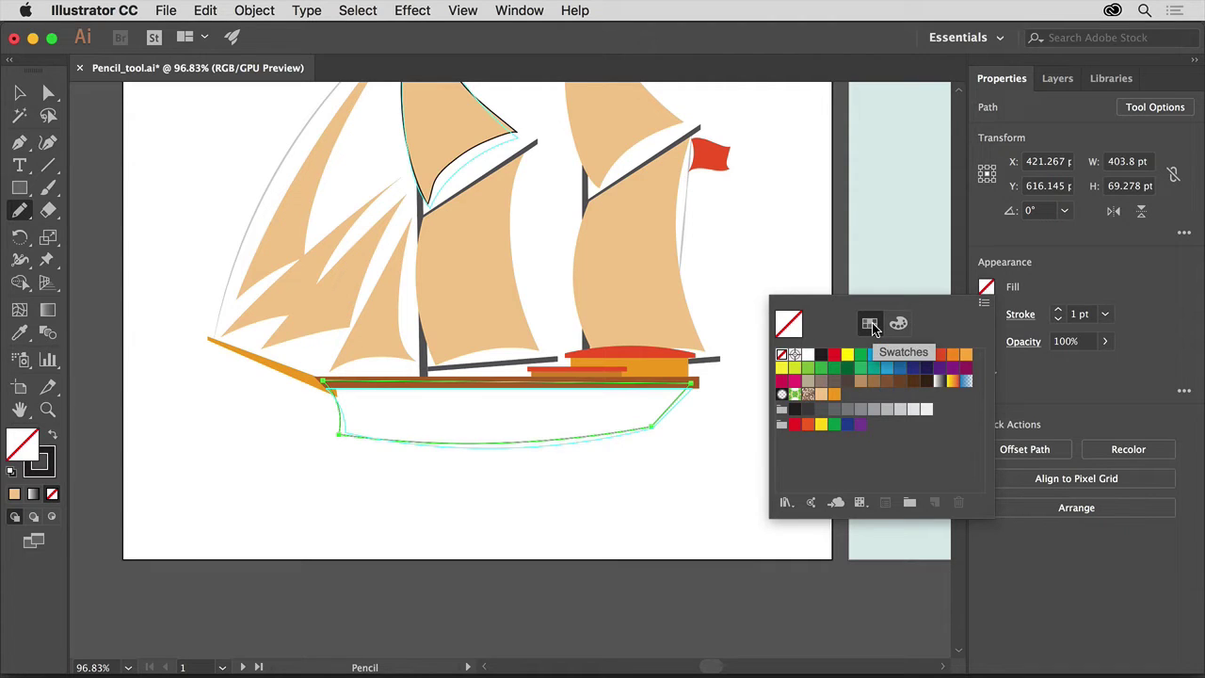
pyautogui.click(833, 395)
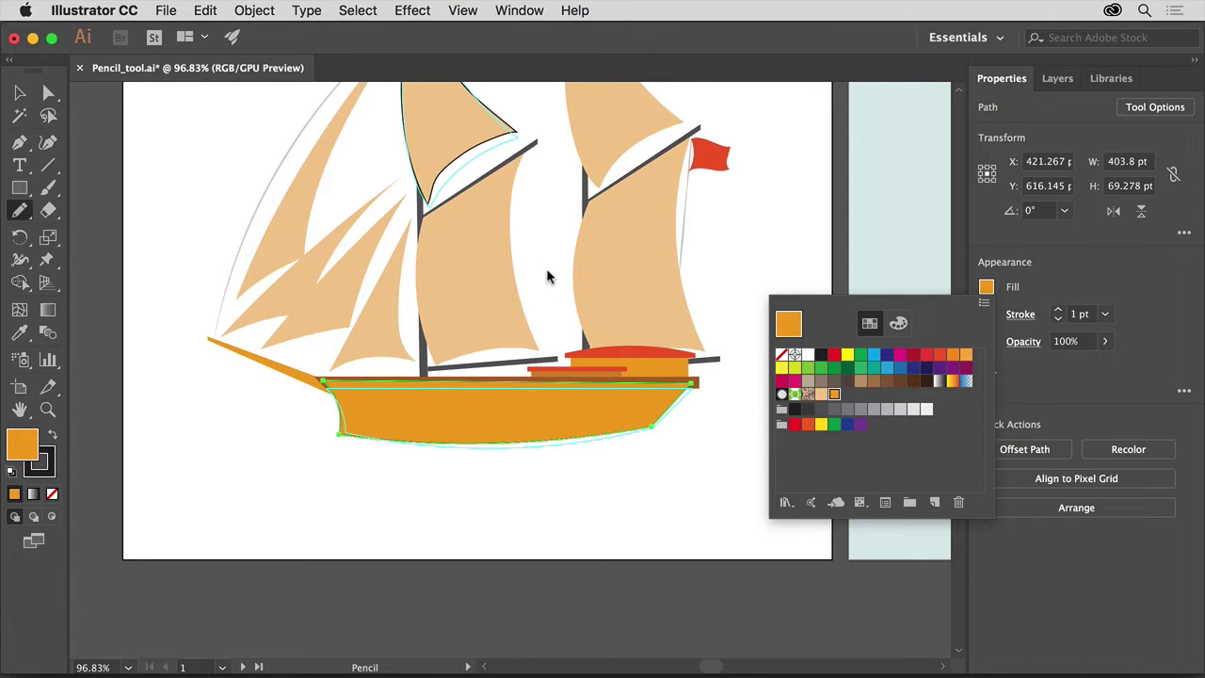
pyautogui.click(456, 11)
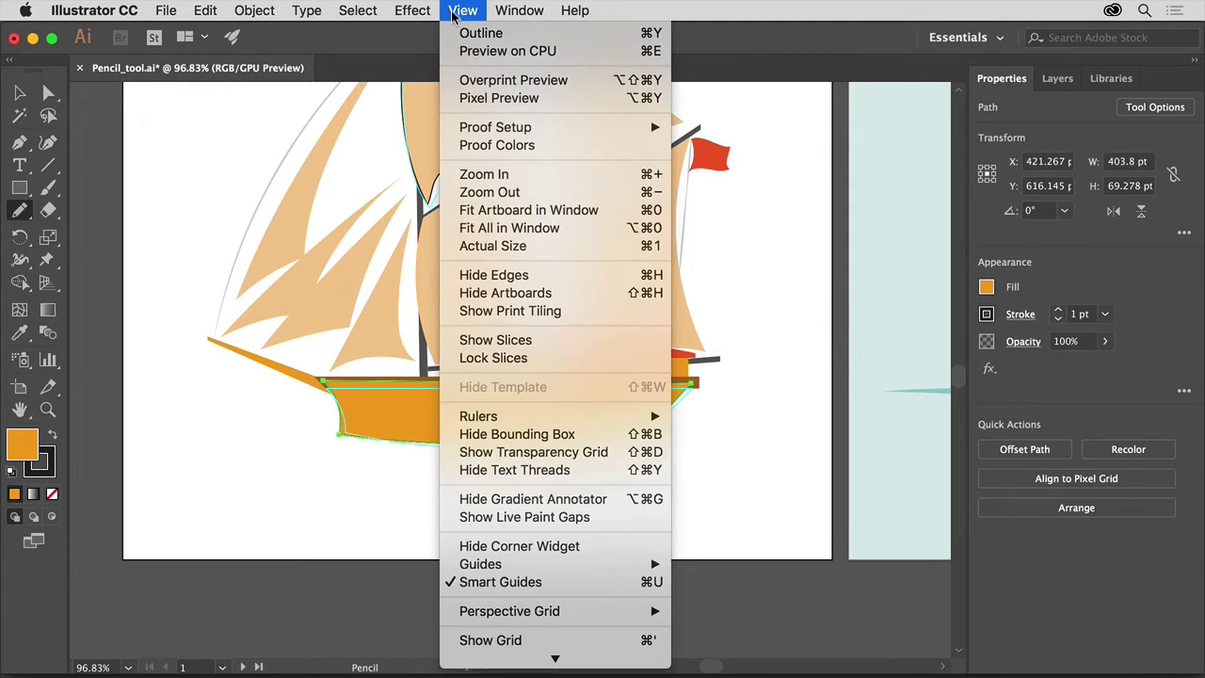
# Fit both artboards in view, delete the two practice curves, and select the whole ship
pyautogui.click(543, 230)
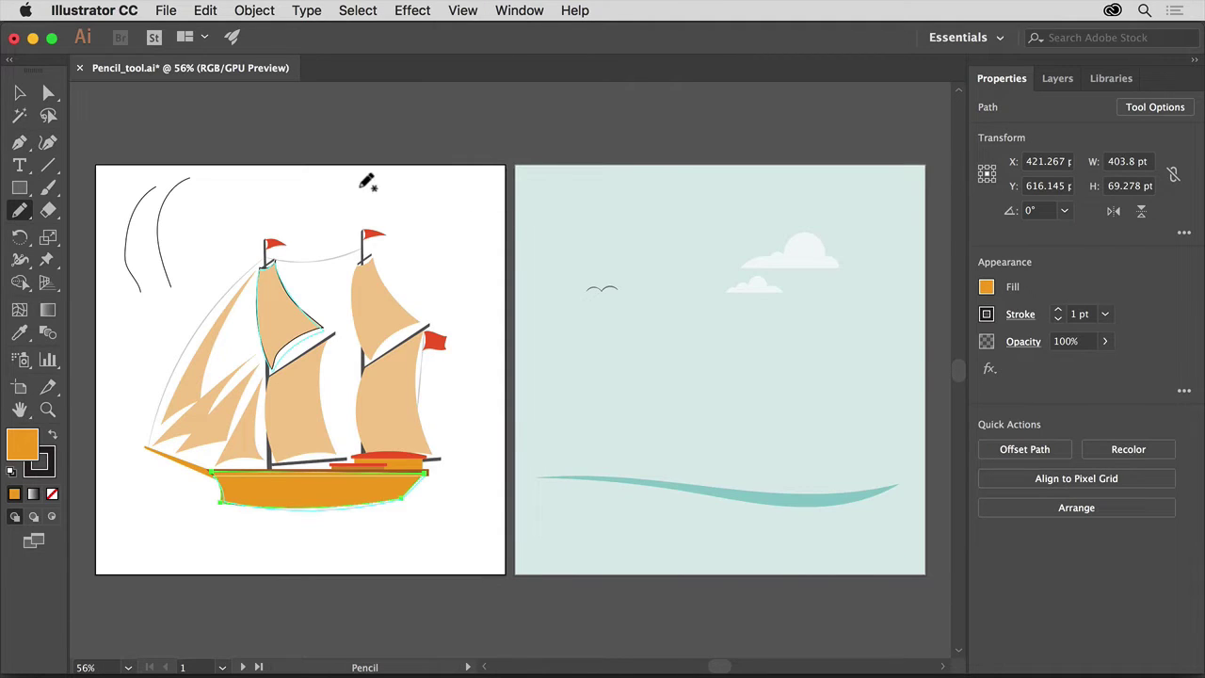
pyautogui.click(20, 92)
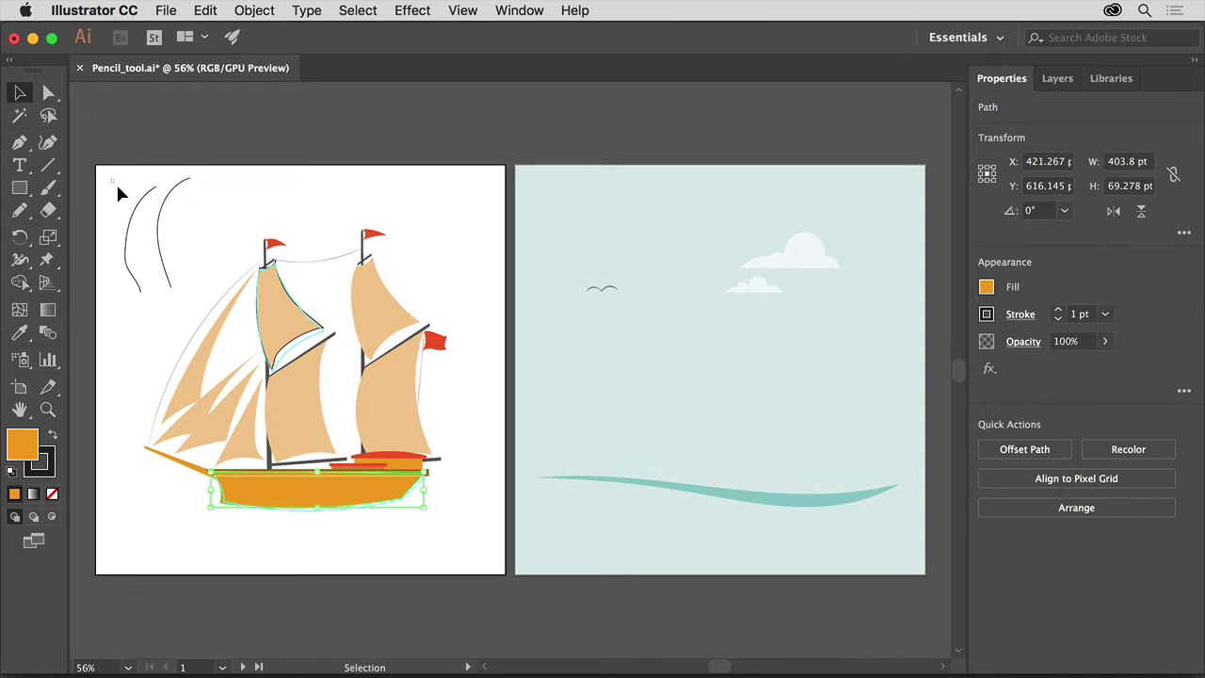
pyautogui.moveTo(182, 266); pyautogui.dragTo(182, 266)
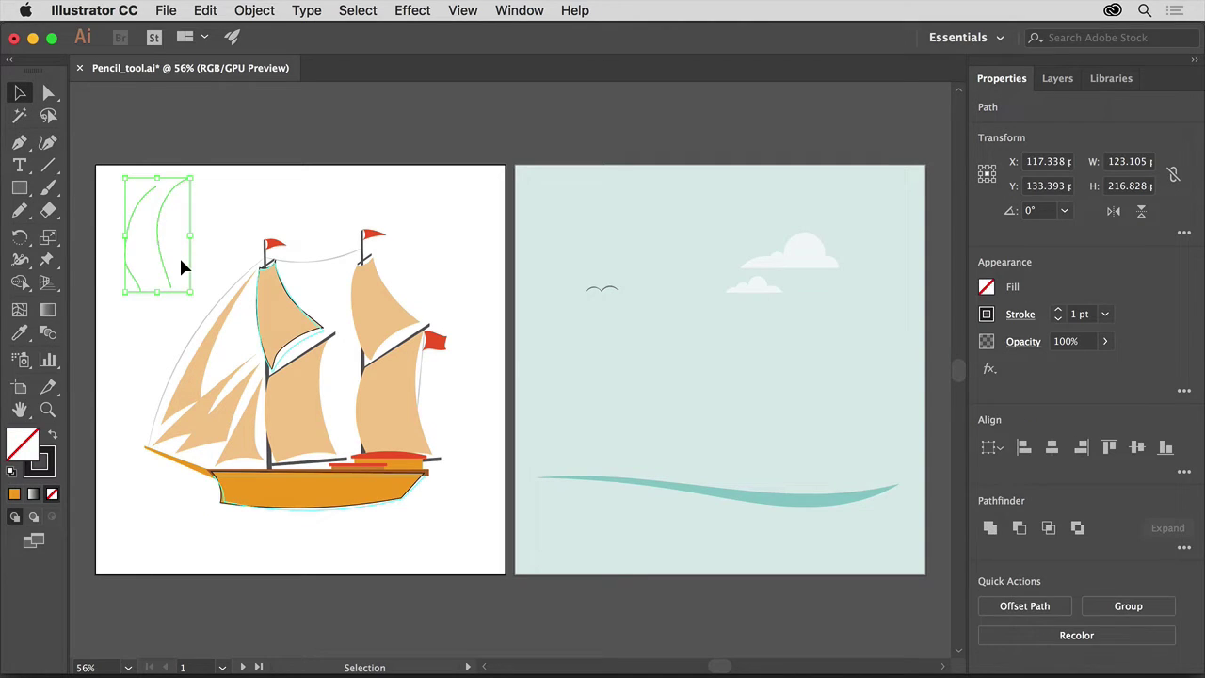
pyautogui.press('Delete')
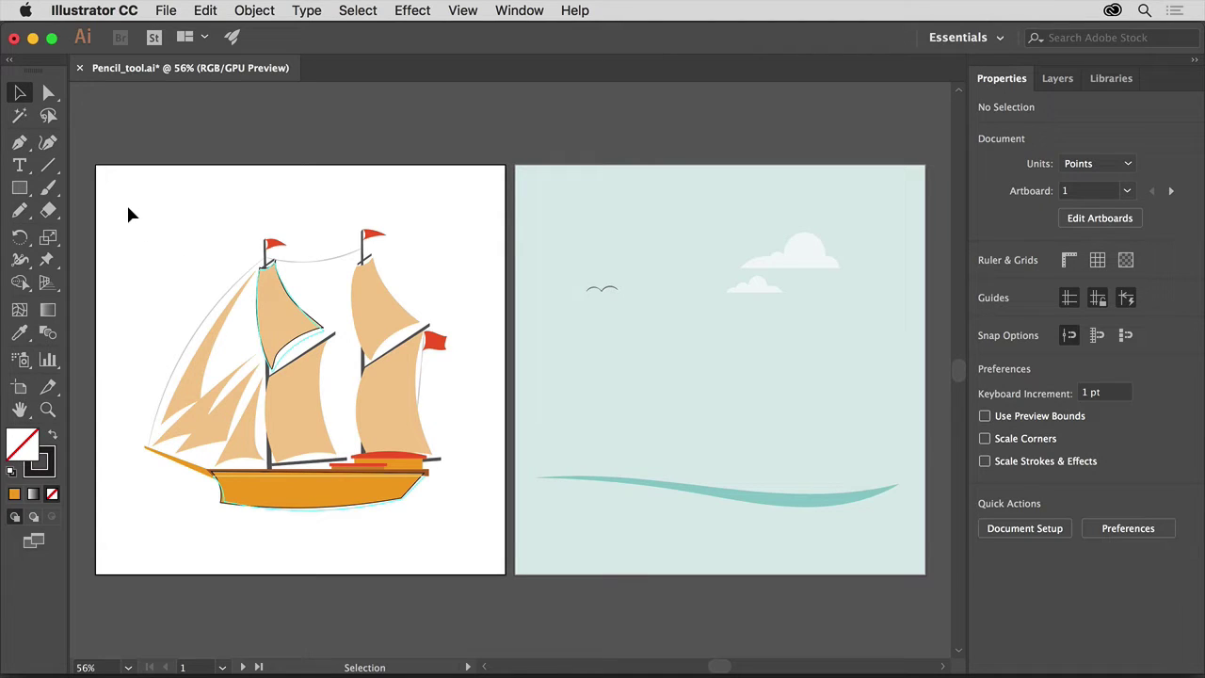
pyautogui.moveTo(296, 382); pyautogui.dragTo(442, 486)
pyautogui.moveTo(471, 537); pyautogui.dragTo(472, 539)
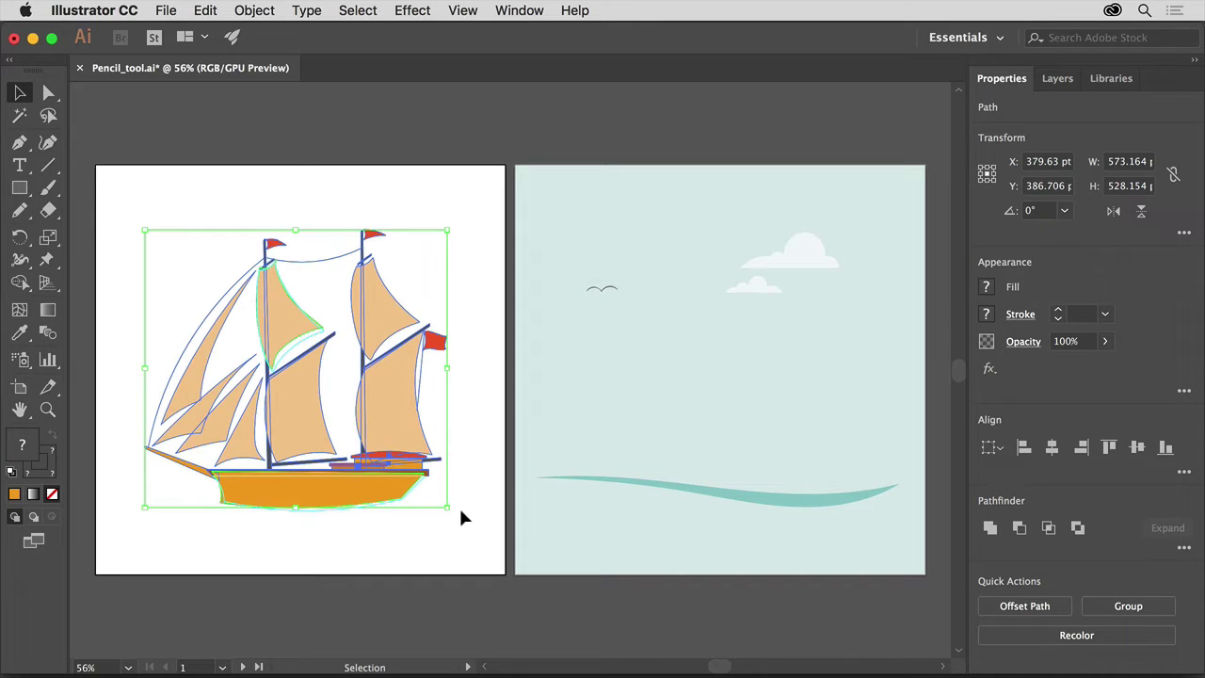
# Move the selected ship onto the sea artboard and save the drawing
pyautogui.moveTo(385, 420); pyautogui.dragTo(789, 448)
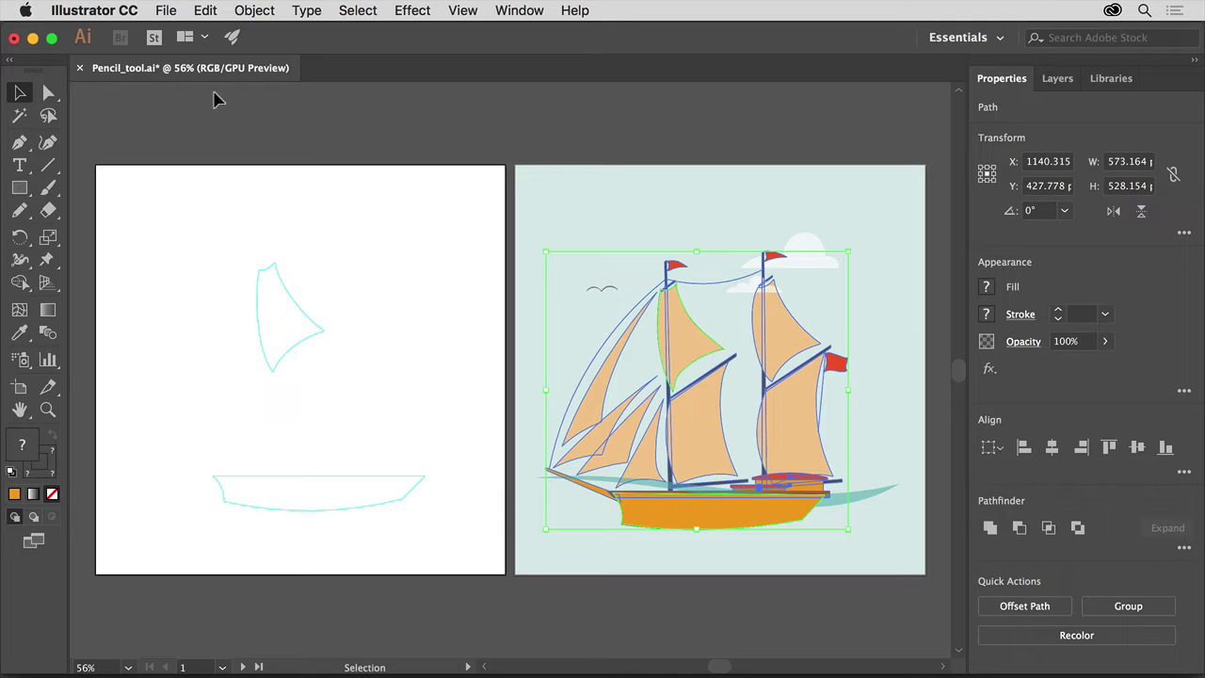
pyautogui.click(166, 11)
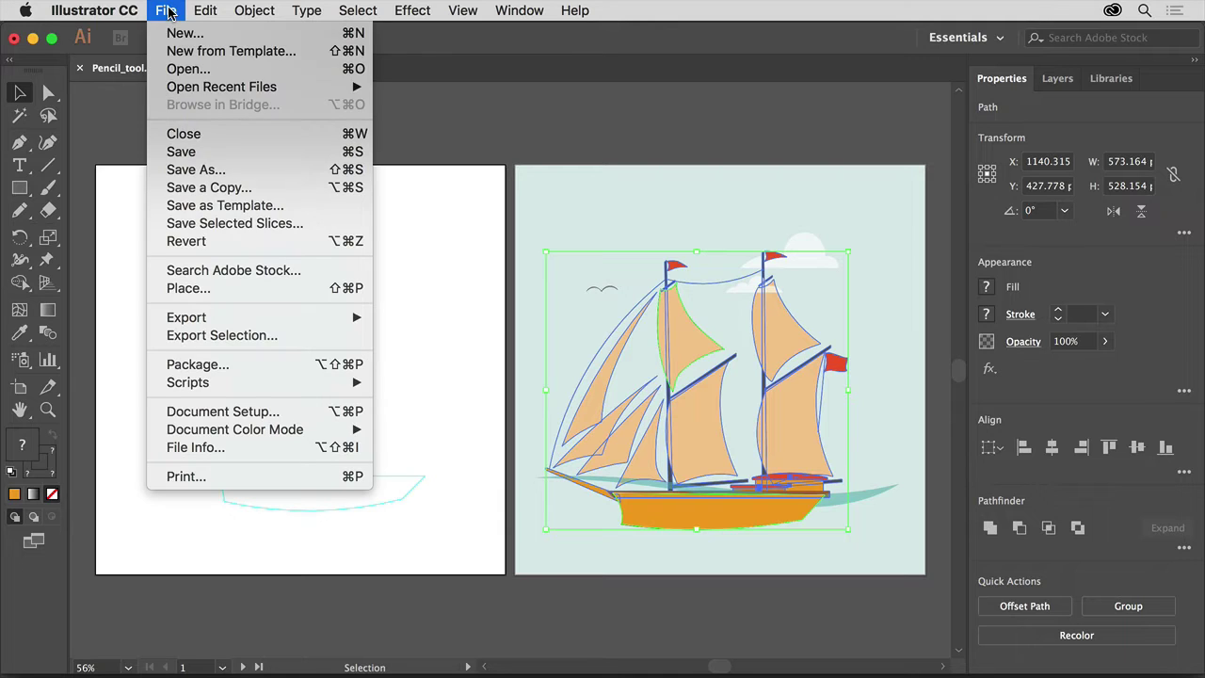
pyautogui.click(225, 170)
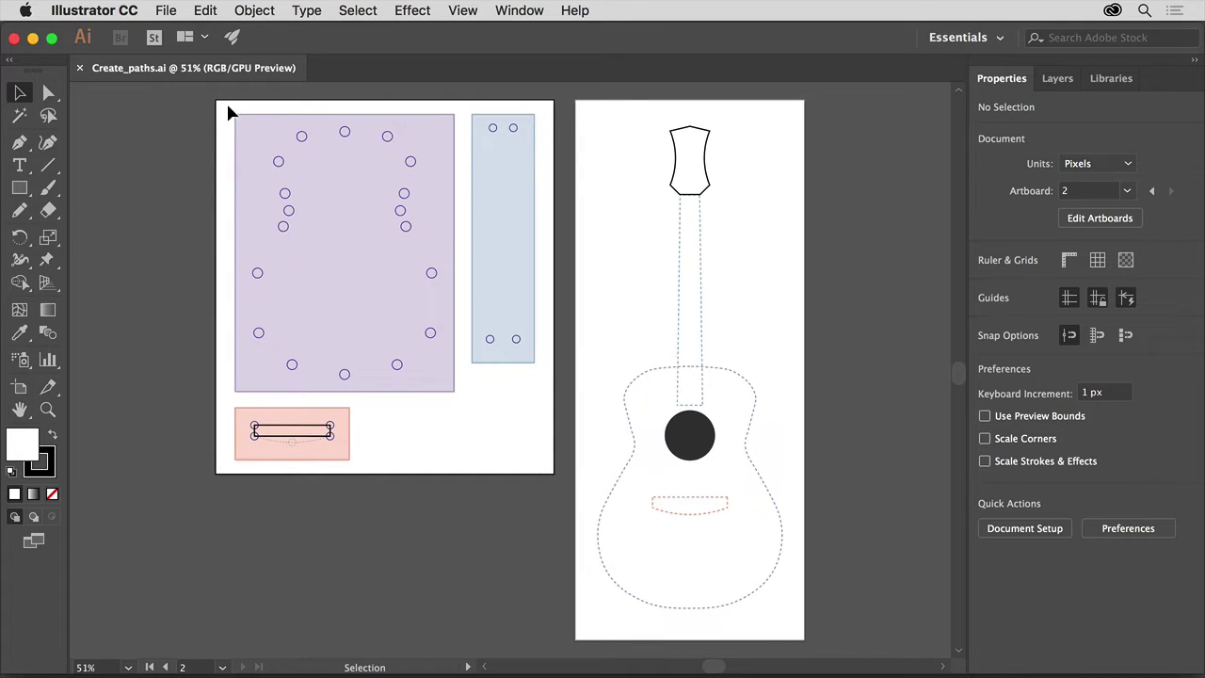
# Fit all of Create_paths.ai's artboards in the window, showing the guitar template and guides
pyautogui.click(459, 11)
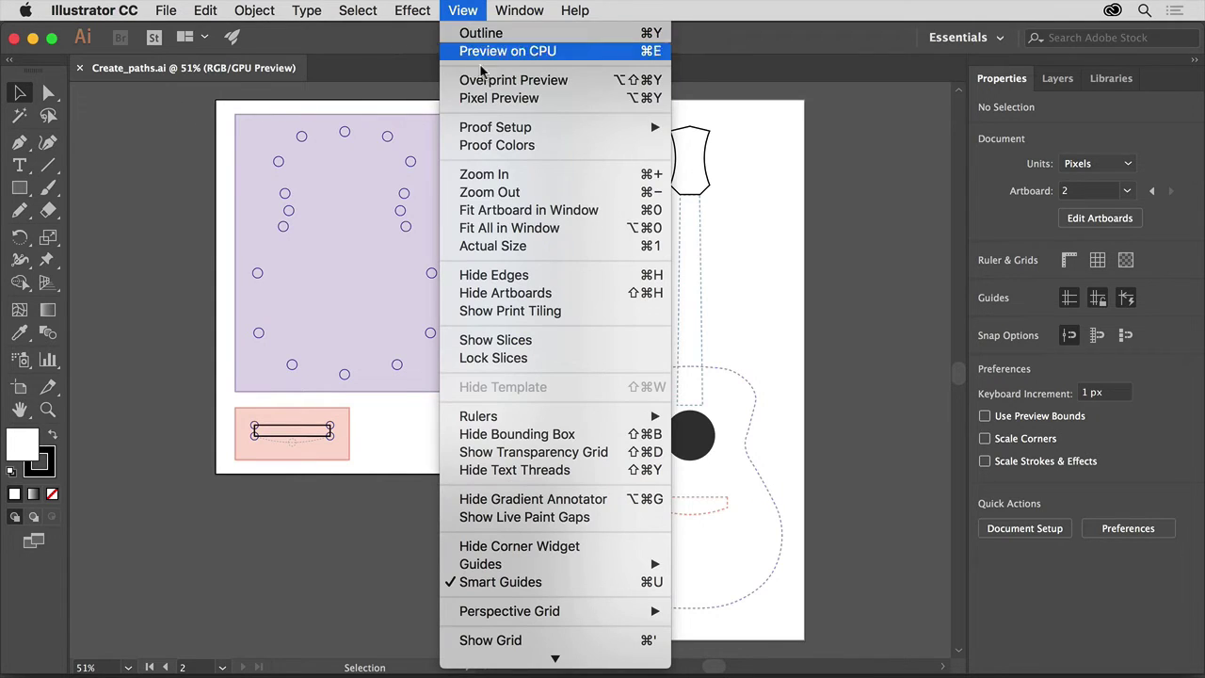
pyautogui.click(565, 231)
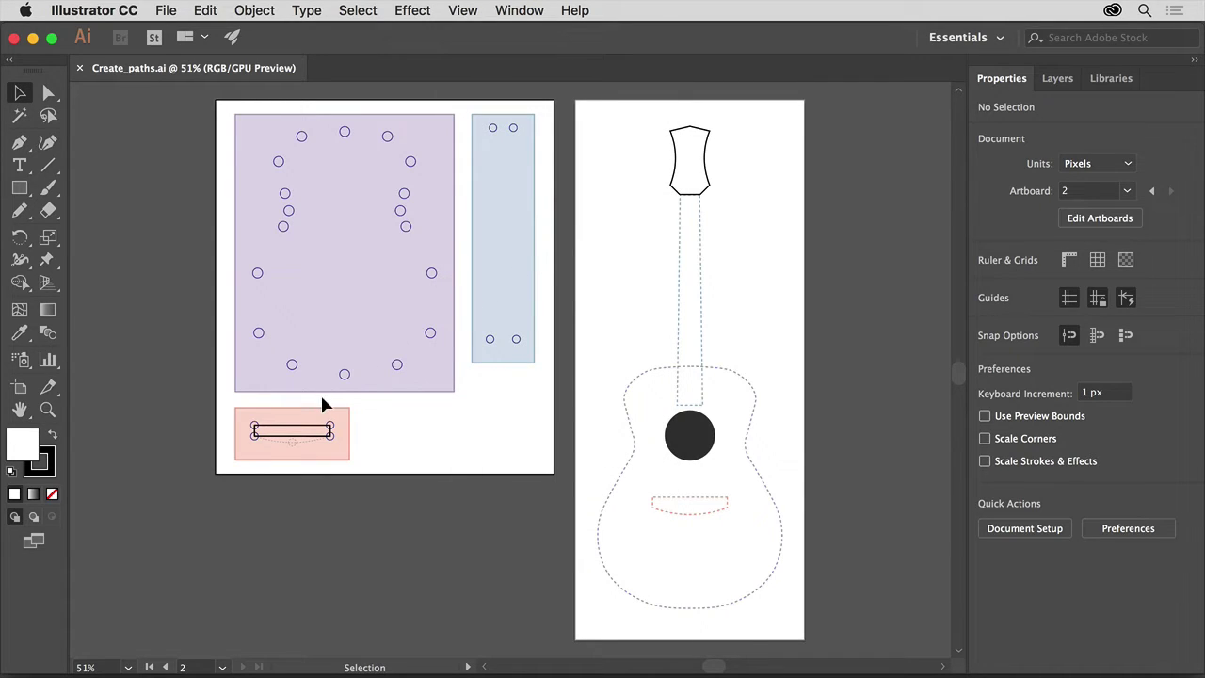
pyautogui.click(47, 411)
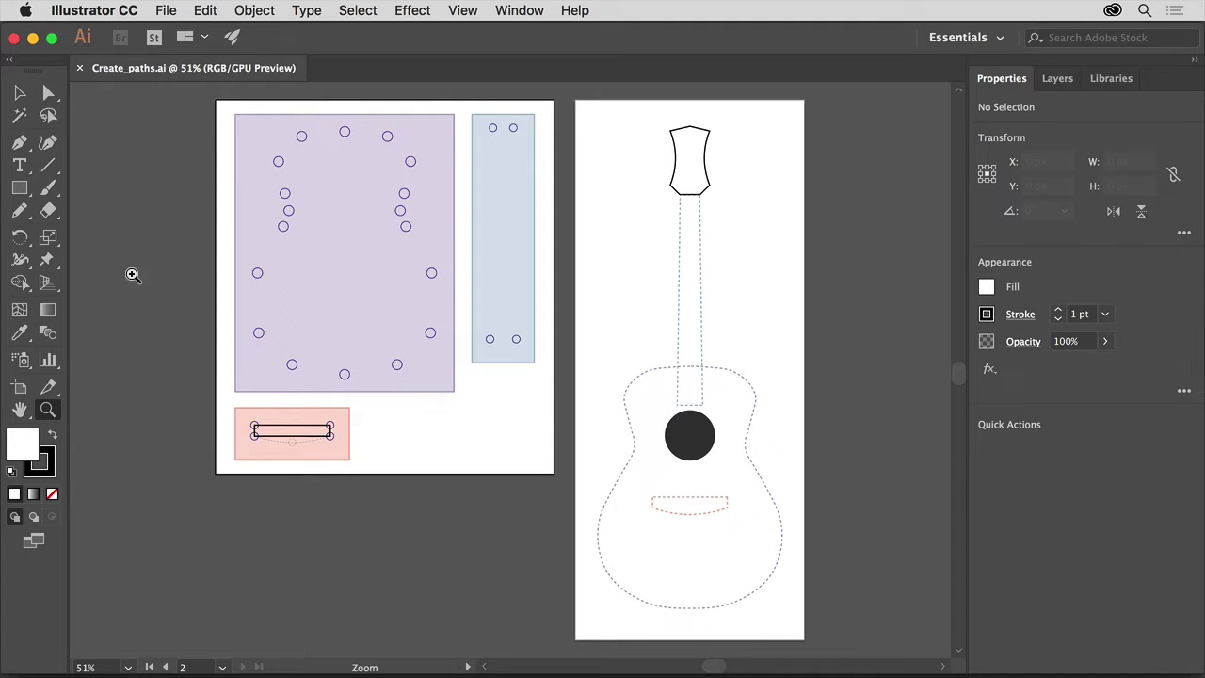
# Zoom in on the artboard with the guitar body and neck guide circles
pyautogui.moveTo(207, 115); pyautogui.dragTo(331, 152)
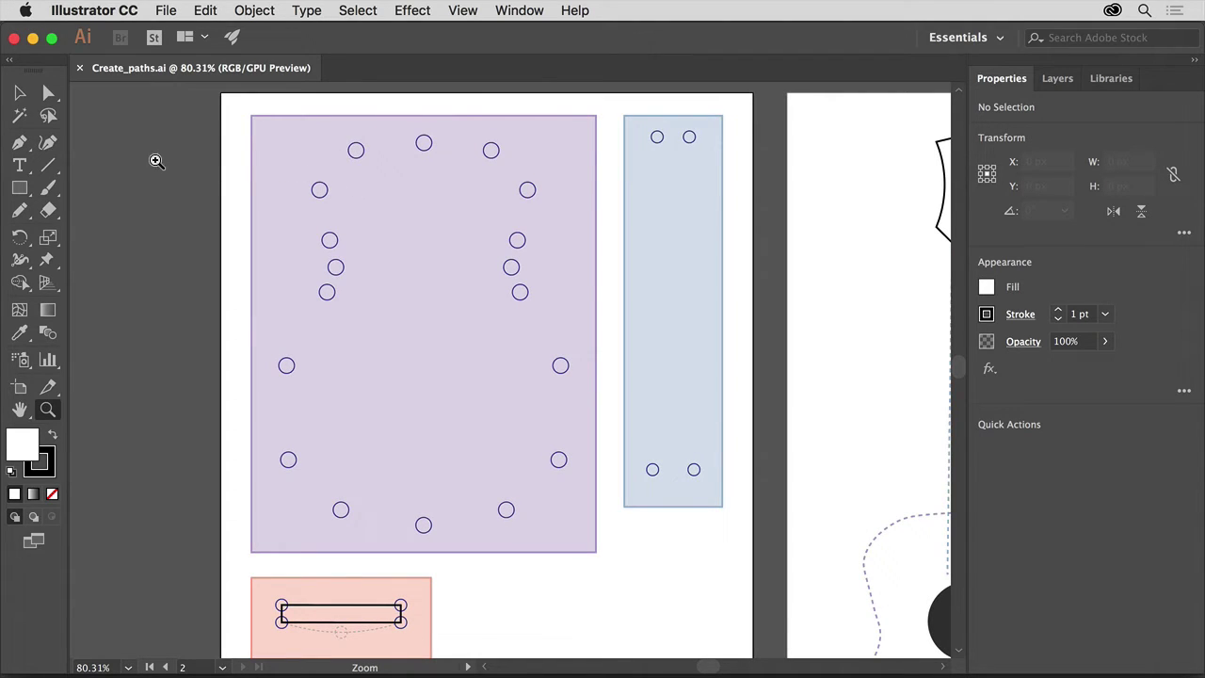
pyautogui.click(50, 146)
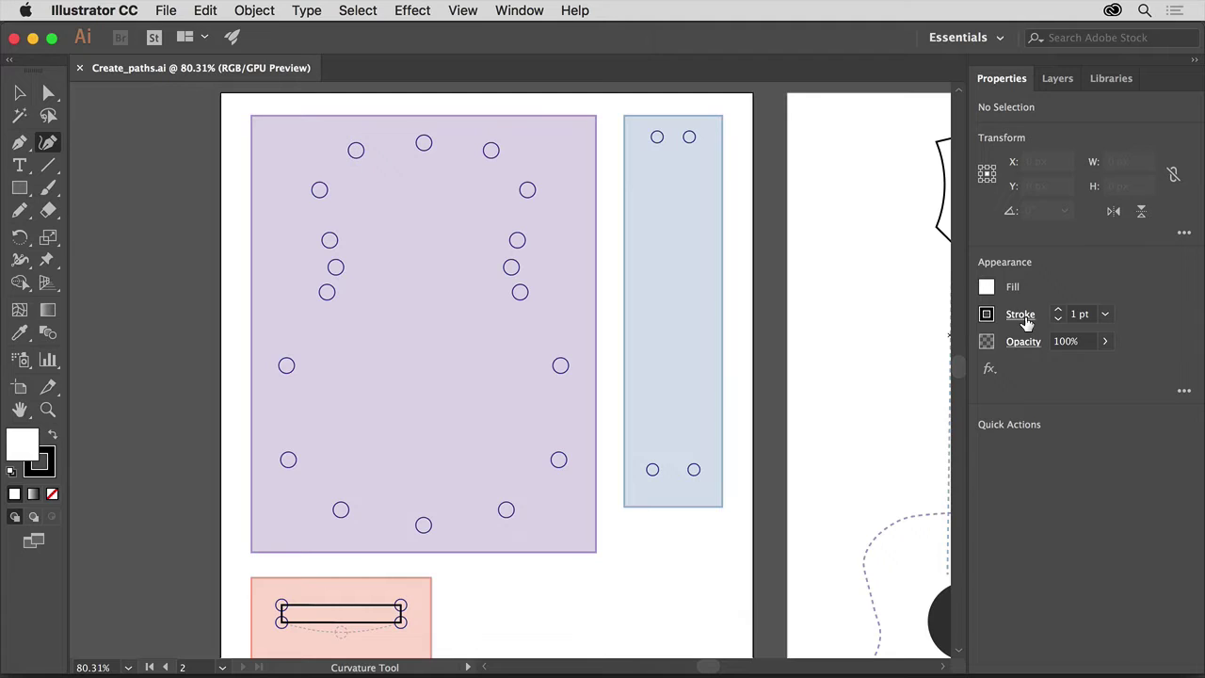
# Set the fill colour to None, leaving the 1 pt stroke for the guitar paths
pyautogui.click(989, 287)
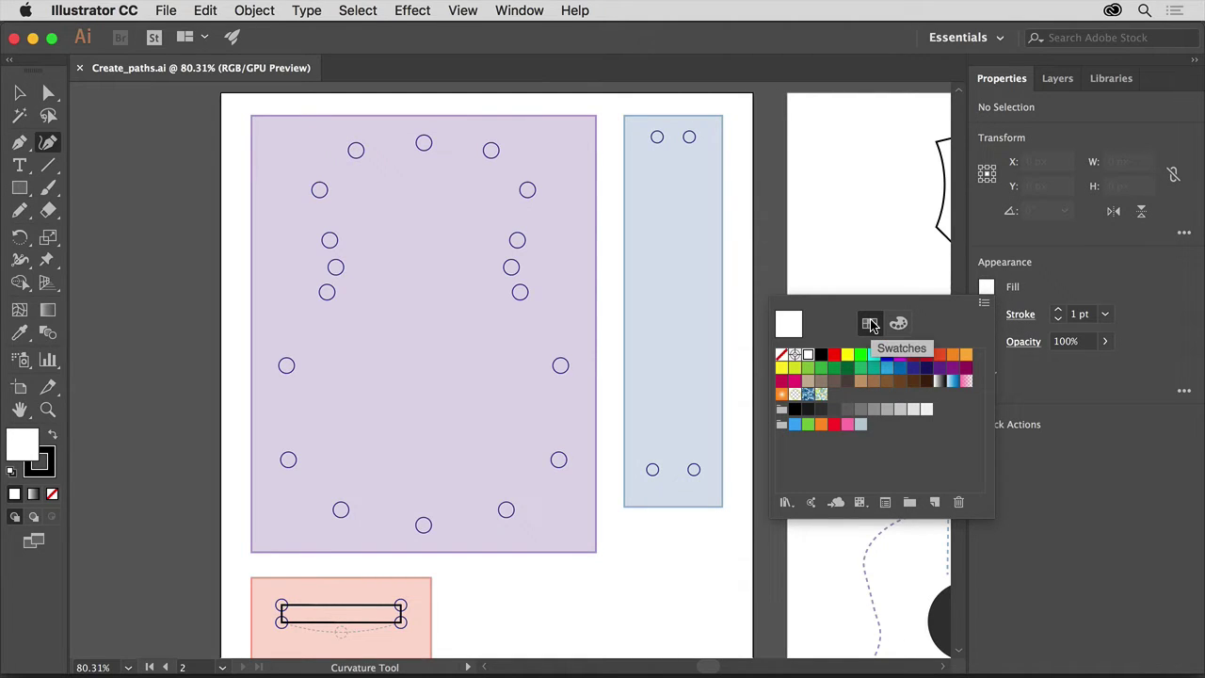
pyautogui.click(781, 356)
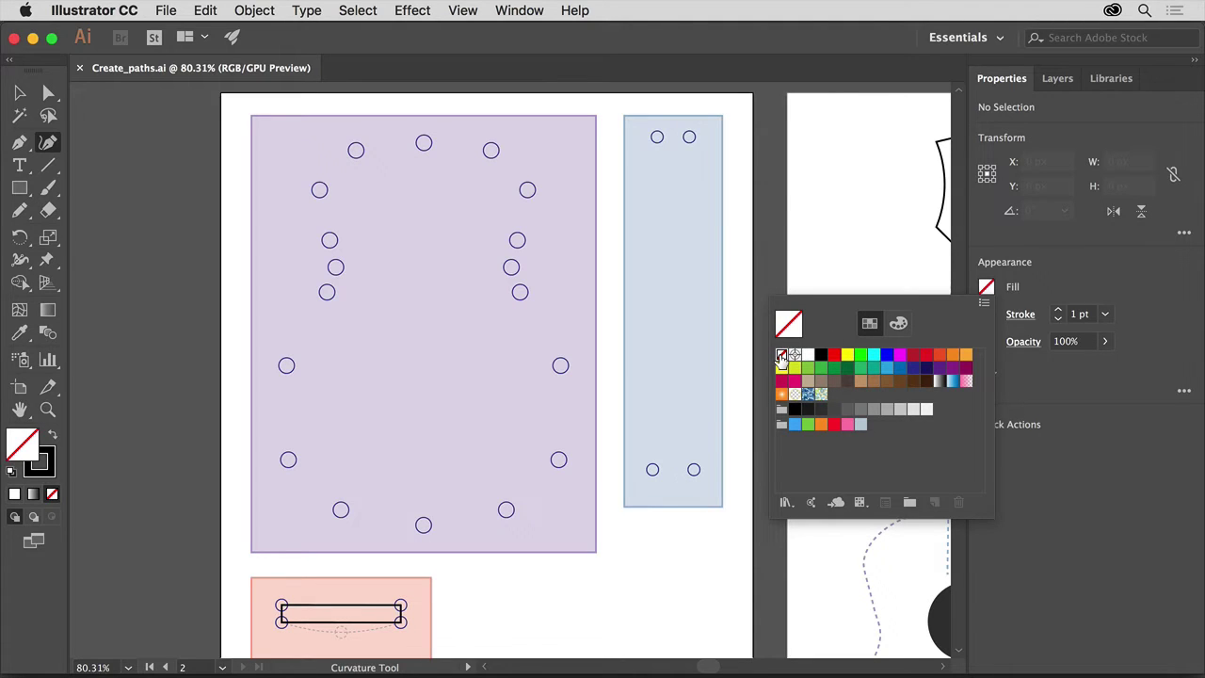
pyautogui.click(1040, 288)
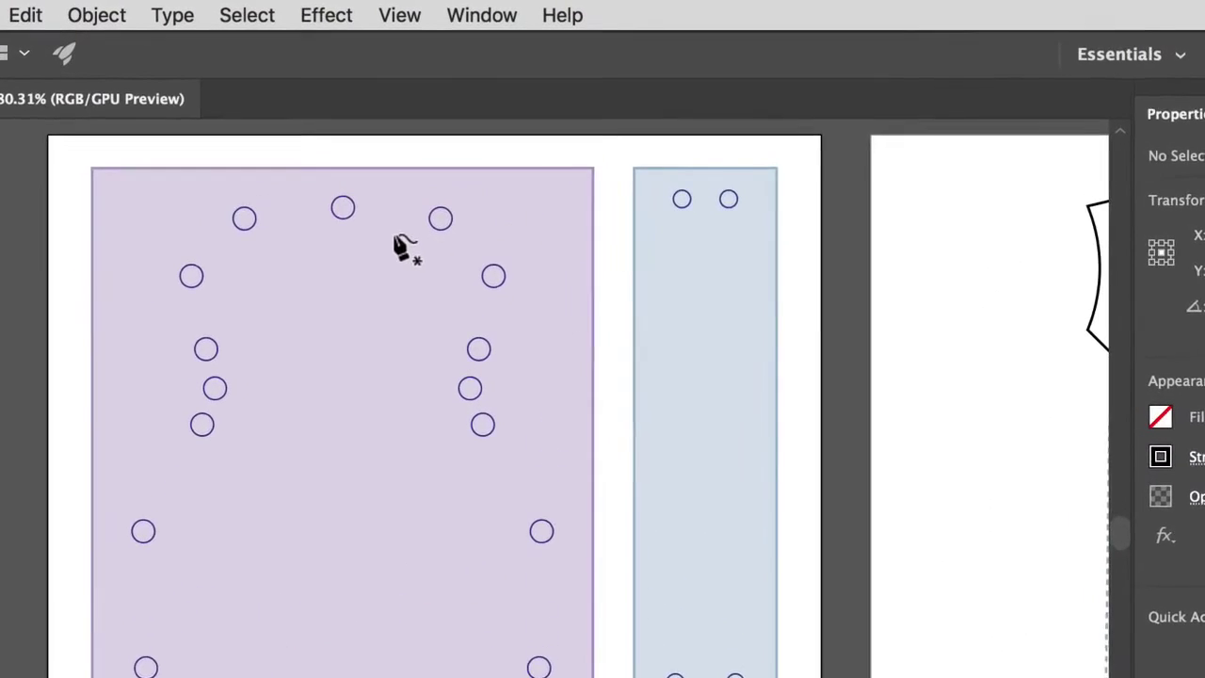
# Start the body outline at the top-centre circle and refine the first right-hand curve
pyautogui.click(331, 211)
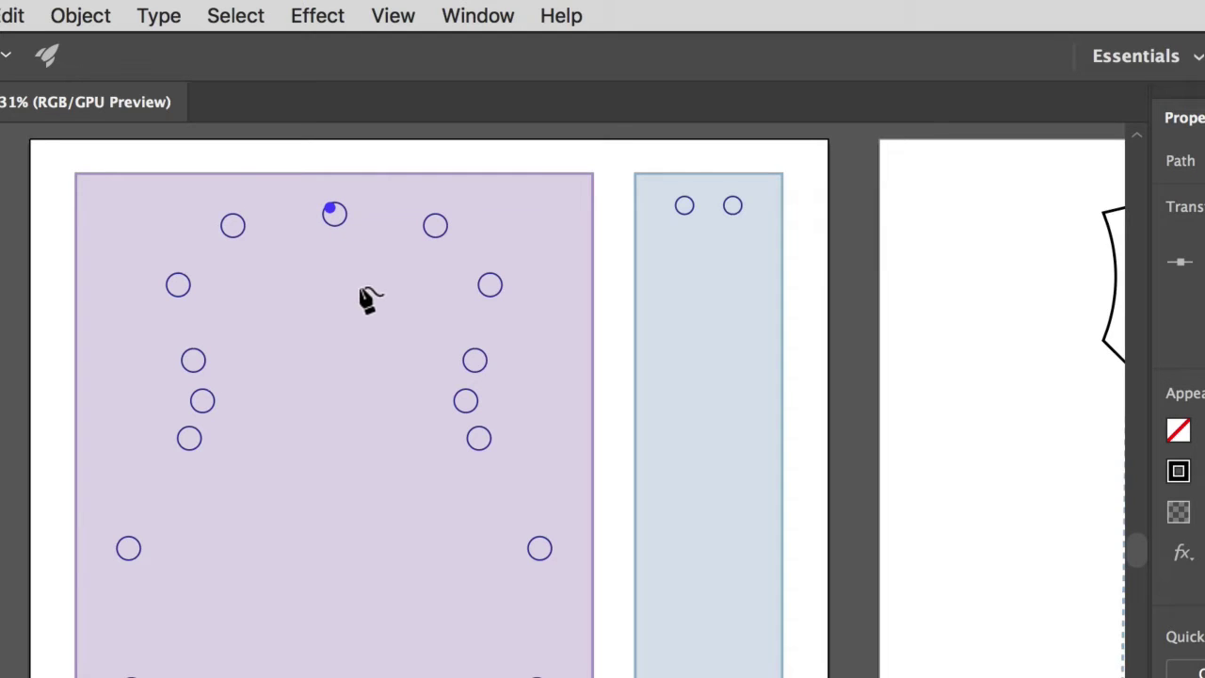
pyautogui.click(431, 223)
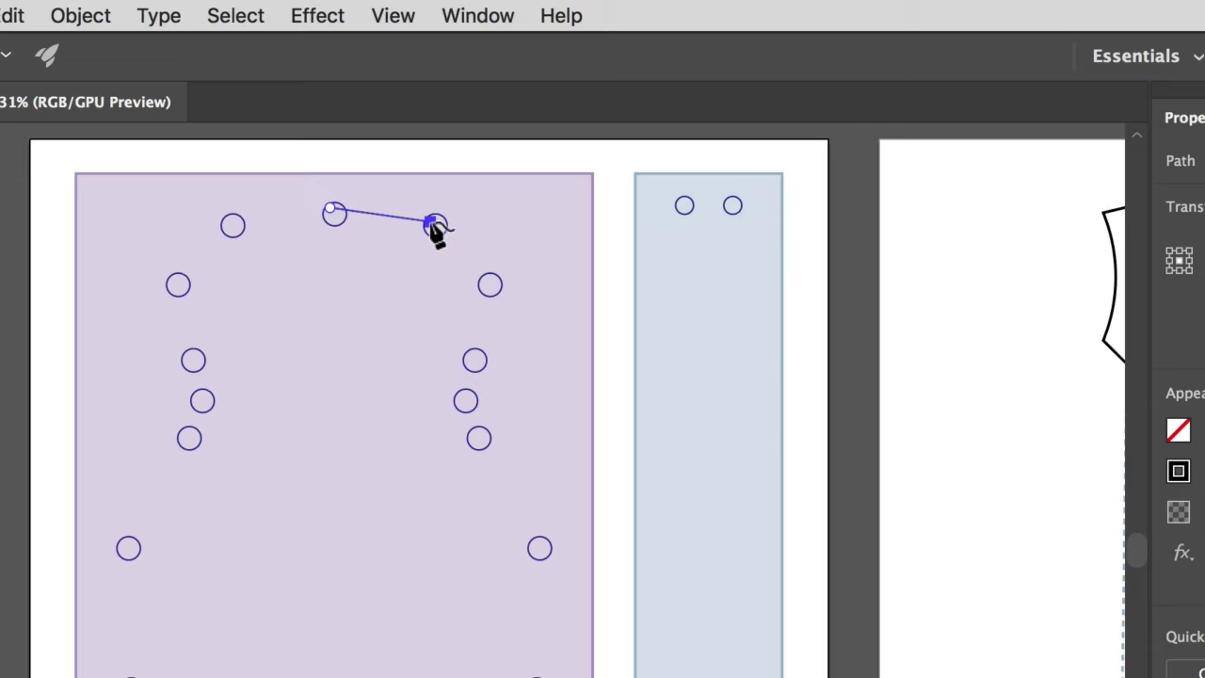
pyautogui.moveTo(431, 226); pyautogui.dragTo(437, 291)
pyautogui.moveTo(436, 295); pyautogui.dragTo(489, 333)
pyautogui.click(489, 284)
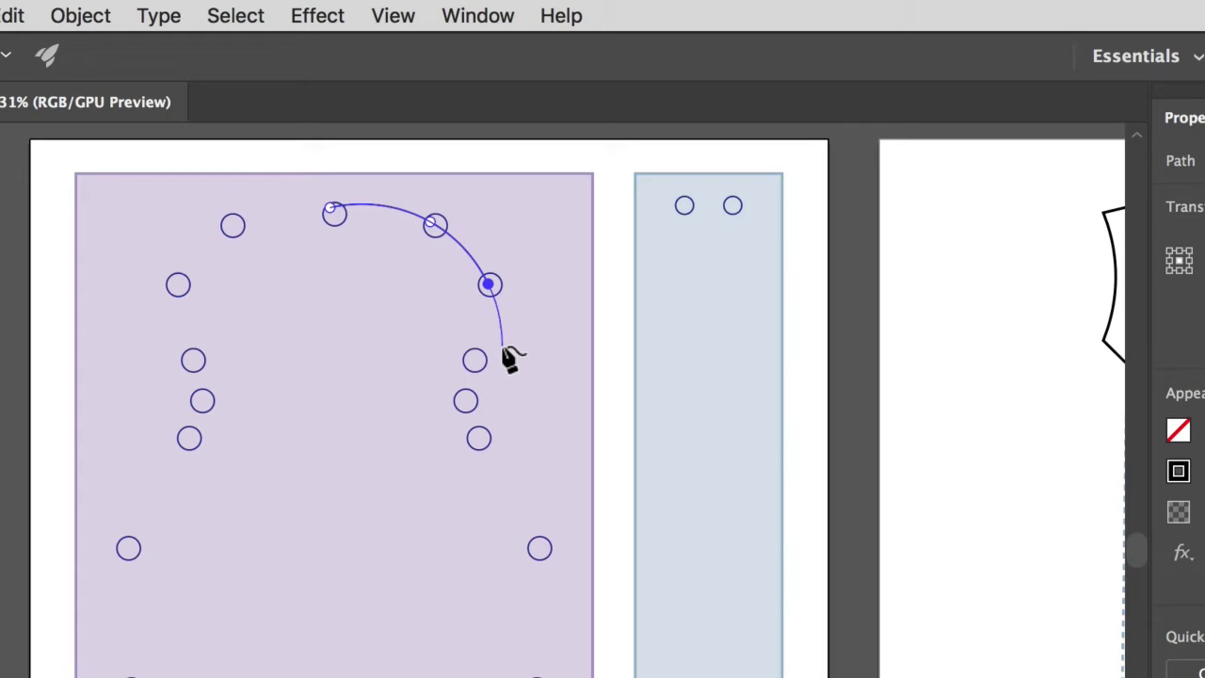
pyautogui.press('v')
pyautogui.click(430, 225)
pyautogui.moveTo(430, 223)
pyautogui.mouseDown()
pyautogui.moveTo(408, 254)
pyautogui.moveTo(440, 228)
pyautogui.mouseUp()
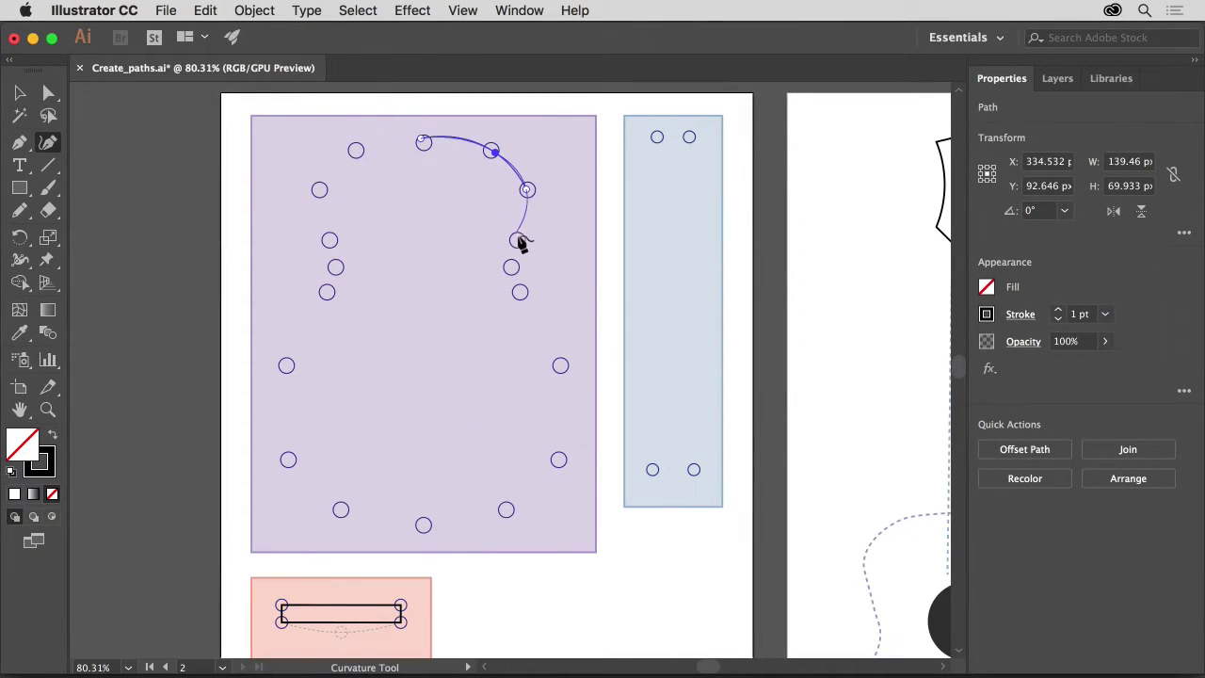
# Continue the body curve down the right-side circles and across the bottom circles
pyautogui.click(517, 242)
pyautogui.click(510, 266)
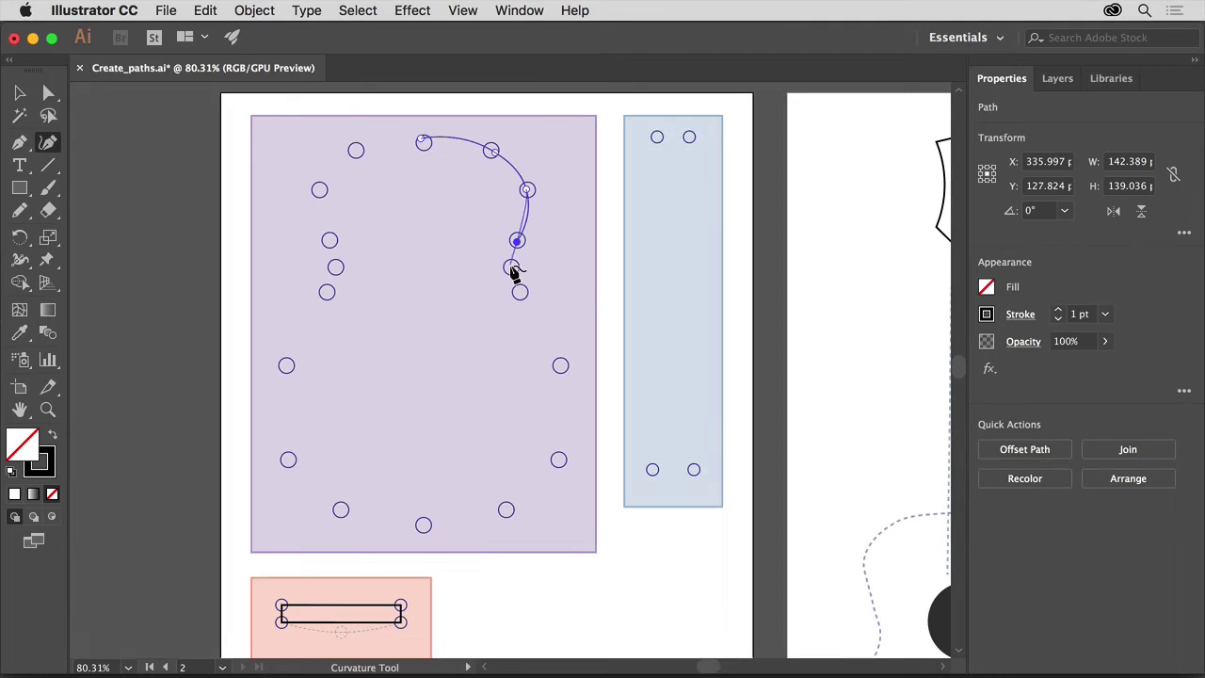
pyautogui.click(520, 291)
pyautogui.click(560, 366)
pyautogui.click(559, 459)
pyautogui.click(506, 509)
pyautogui.click(423, 524)
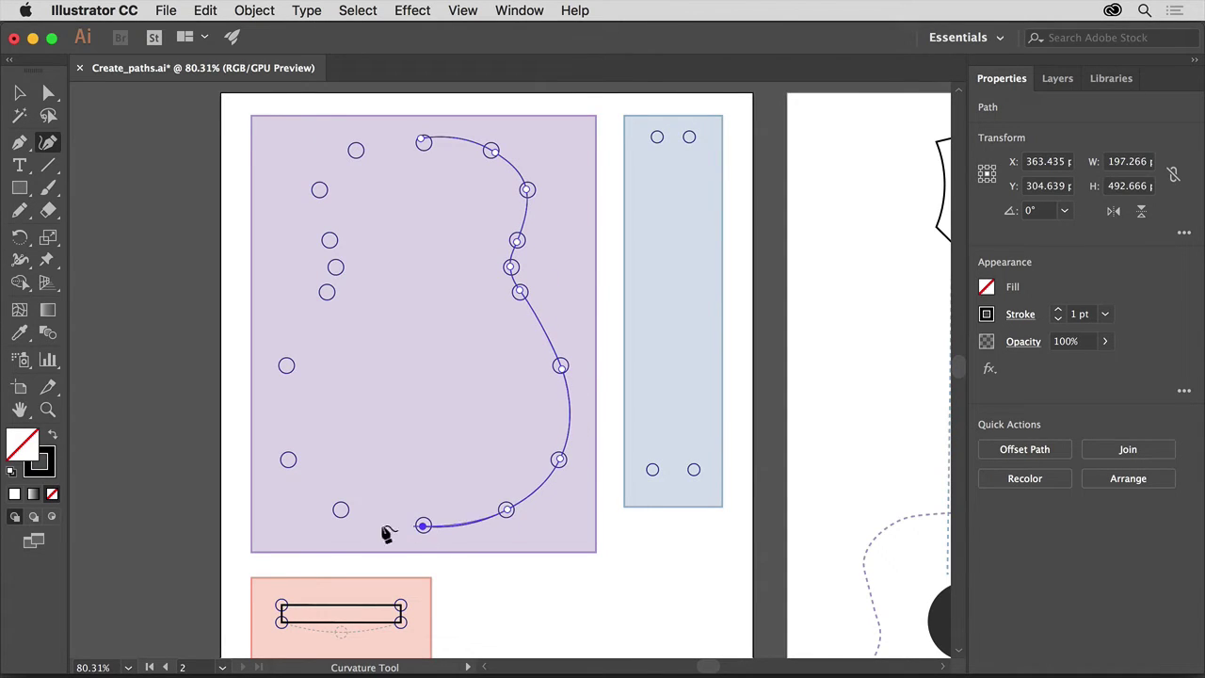
pyautogui.click(340, 510)
# Trace up the left-side circles and close the body outline at its start point
pyautogui.click(288, 459)
pyautogui.click(286, 365)
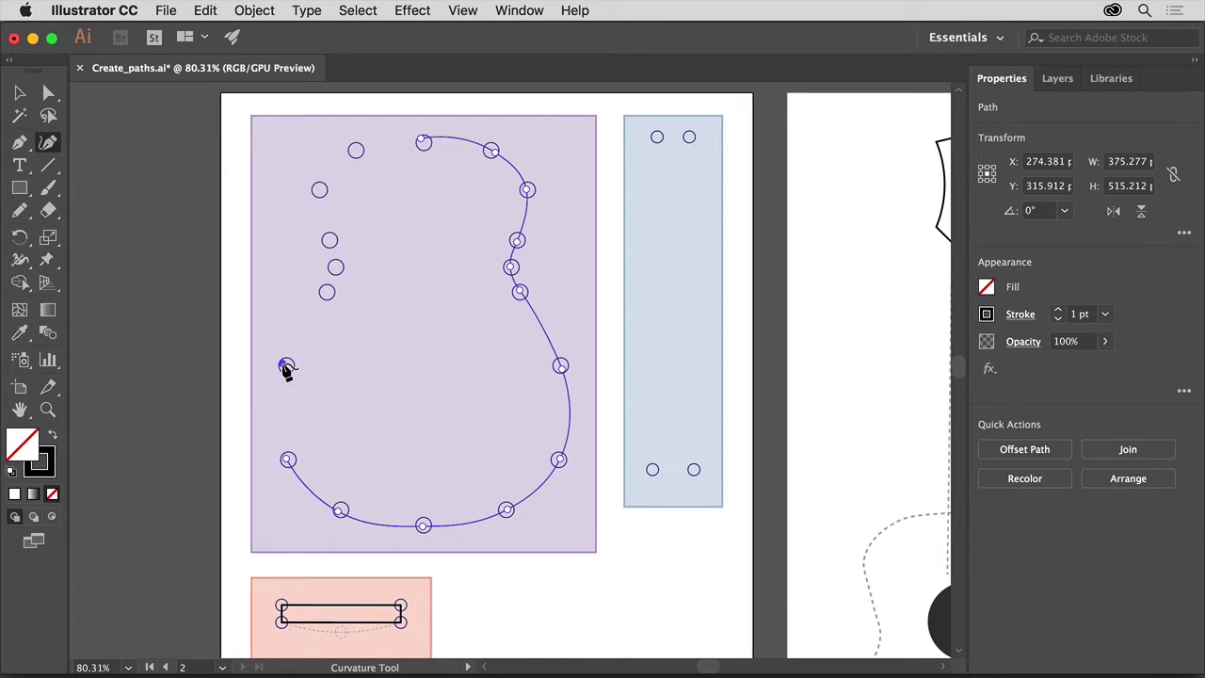
pyautogui.click(326, 292)
pyautogui.click(336, 267)
pyautogui.click(329, 240)
pyautogui.click(319, 191)
pyautogui.click(355, 151)
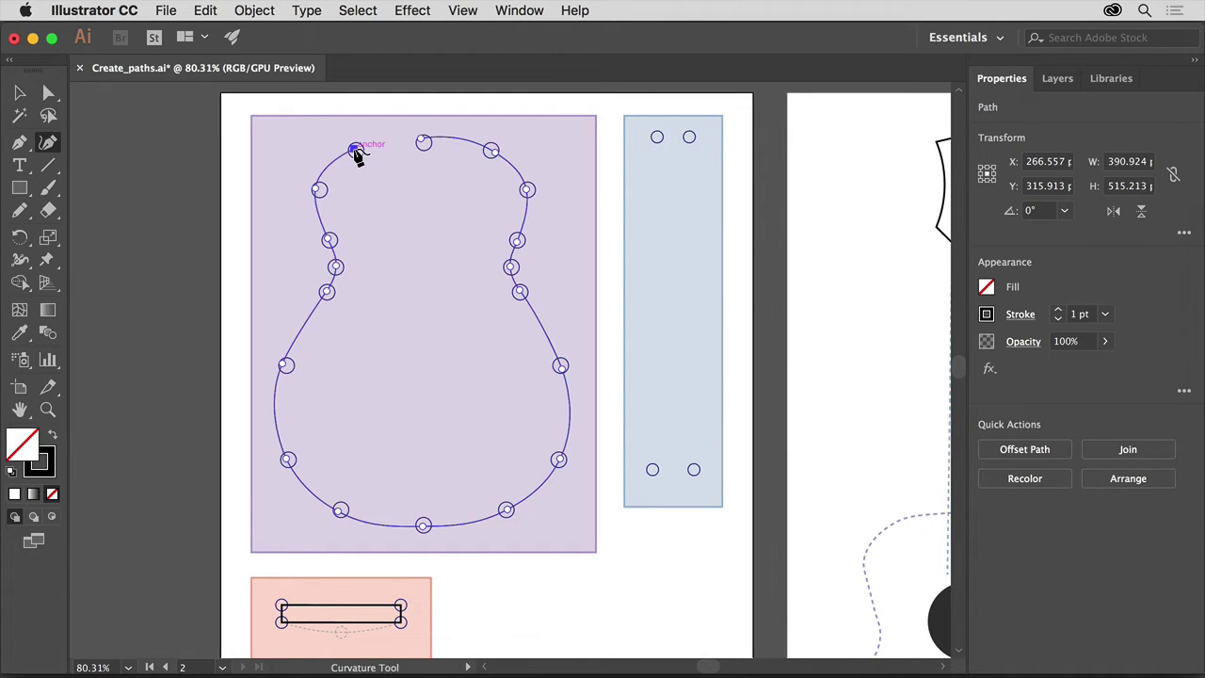
pyautogui.click(424, 144)
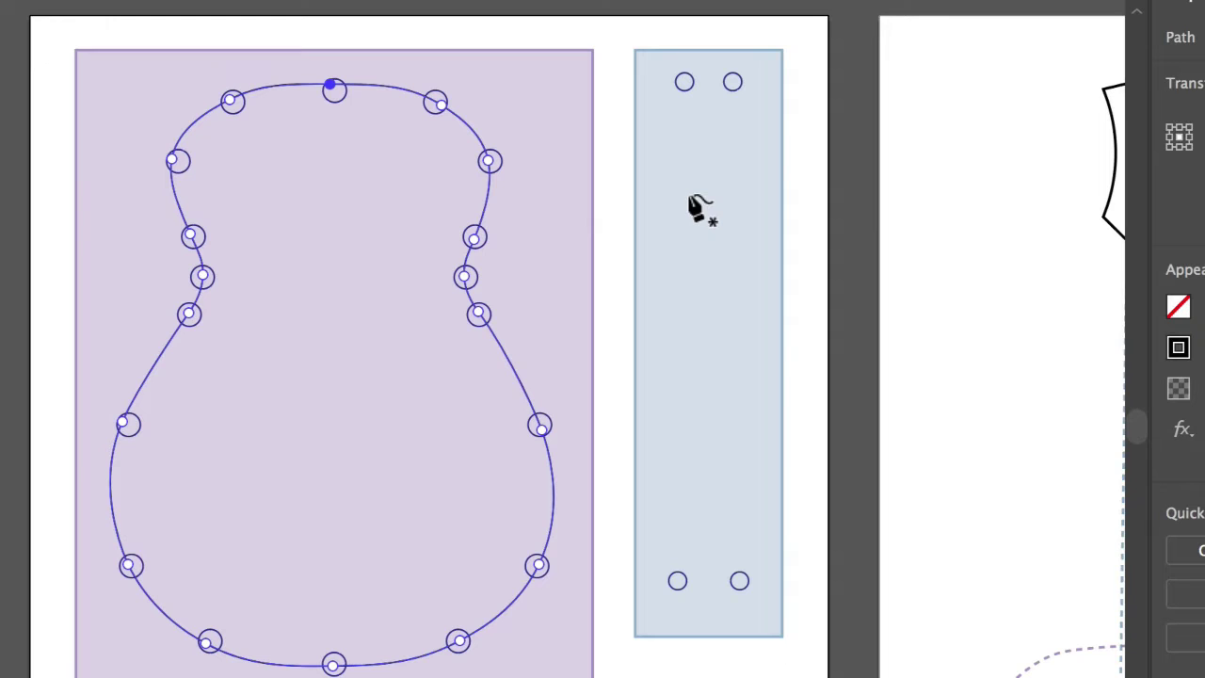
# Start the neck outline with a straight top edge between the two top circles
pyautogui.click(683, 81)
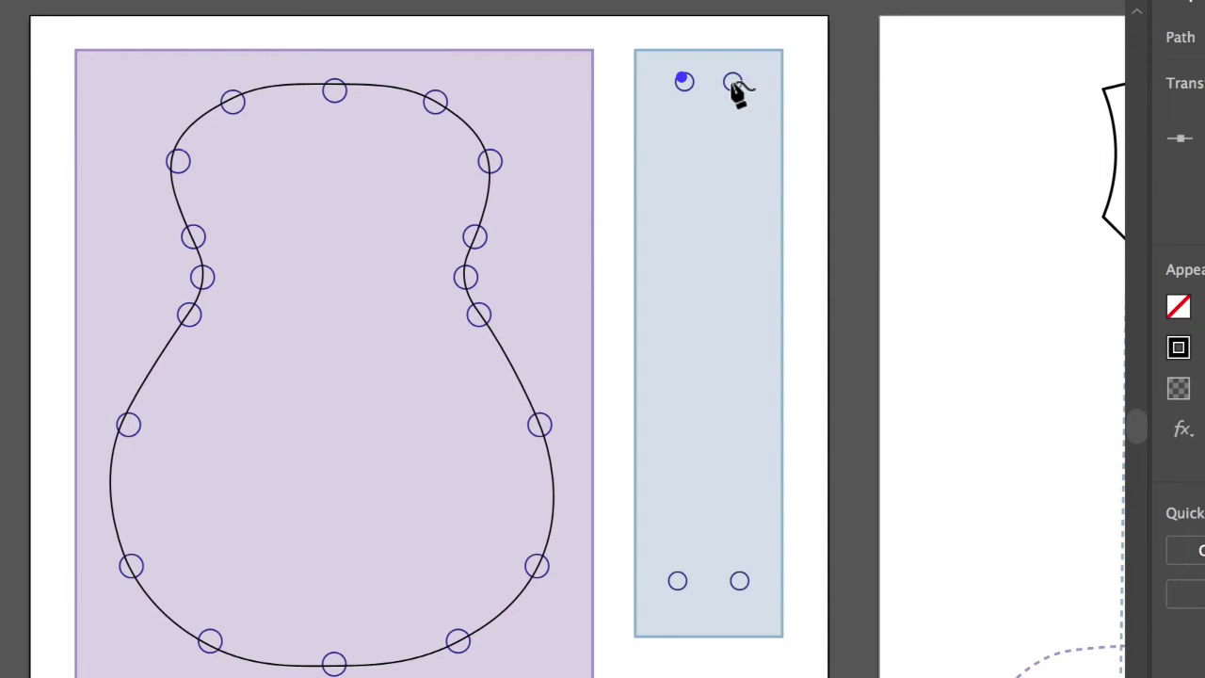
pyautogui.click(732, 81)
pyautogui.moveTo(733, 83); pyautogui.dragTo(767, 55)
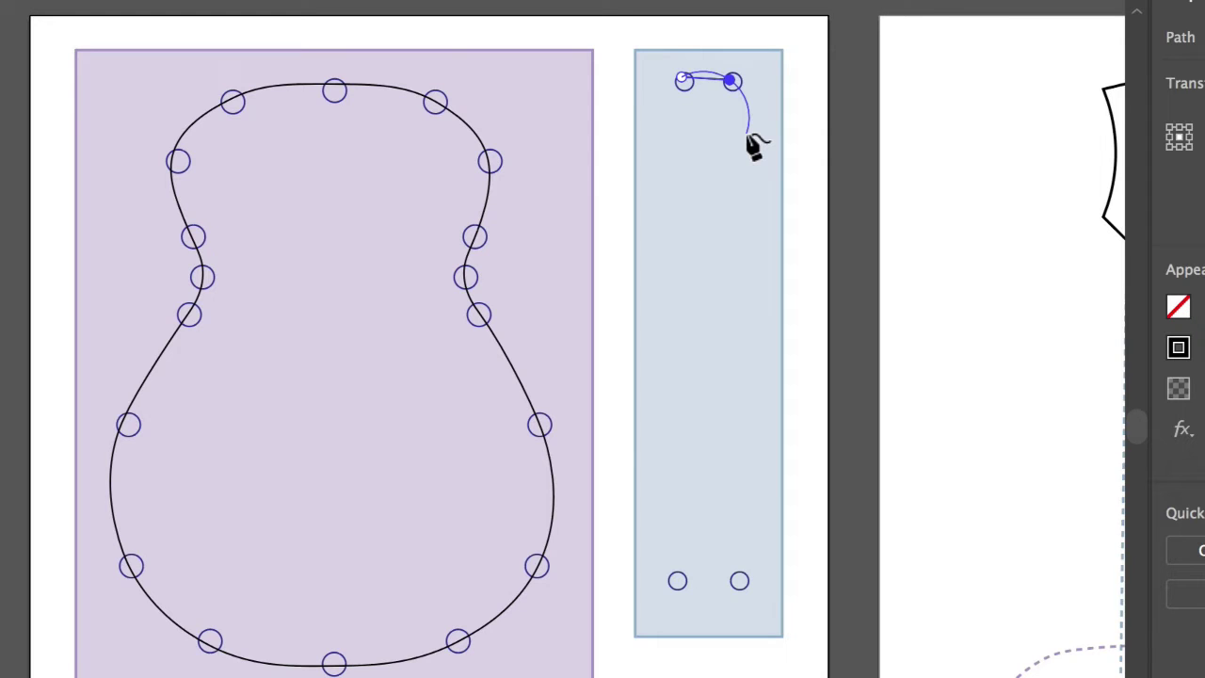
pyautogui.hotkey('ctrl', 'z')
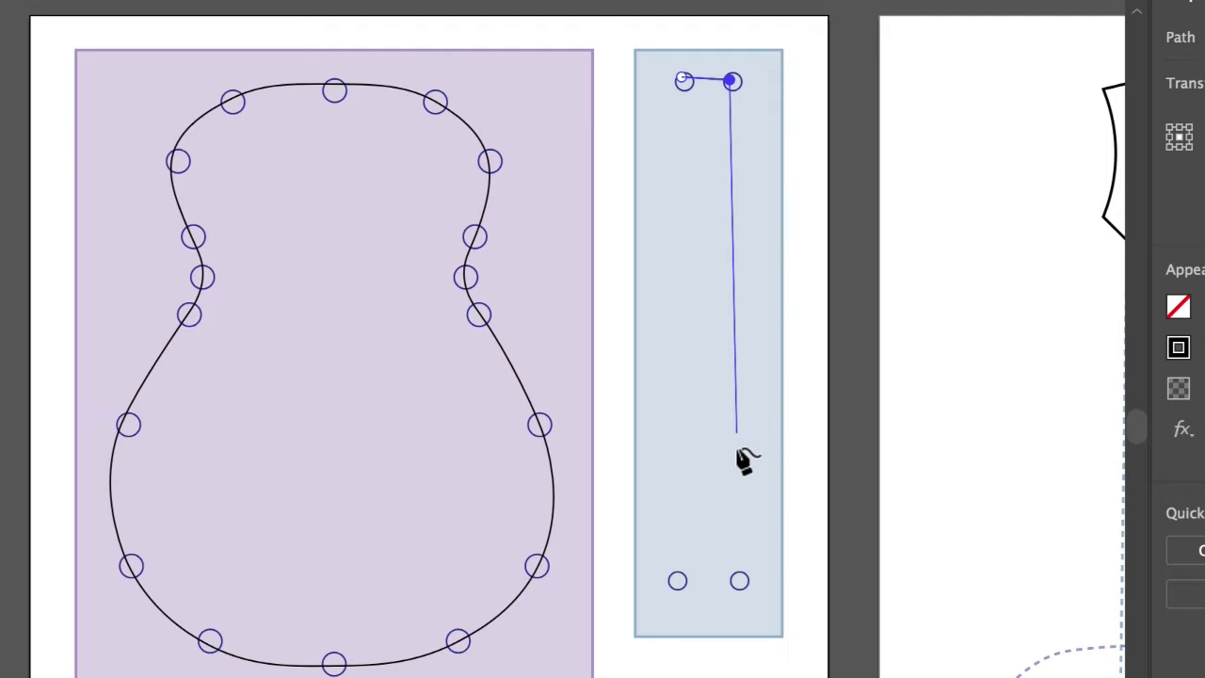
# Add the bottom-right and bottom-left neck points and close the neck at its start
pyautogui.click(739, 578)
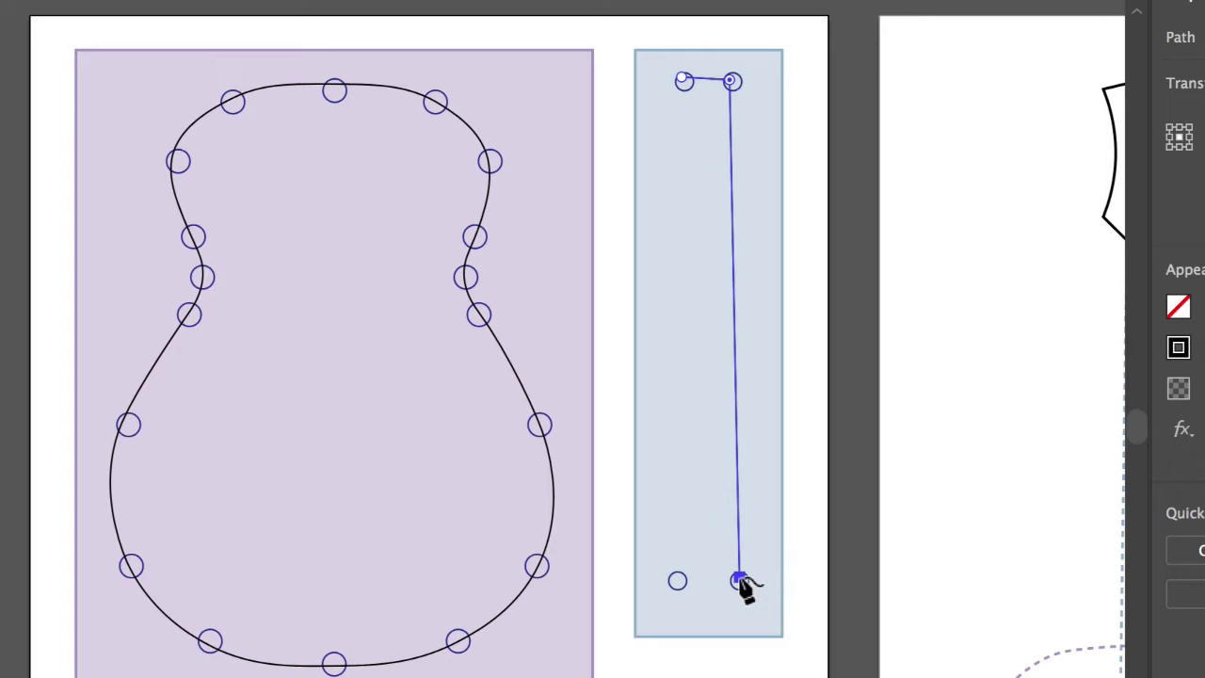
pyautogui.click(677, 581)
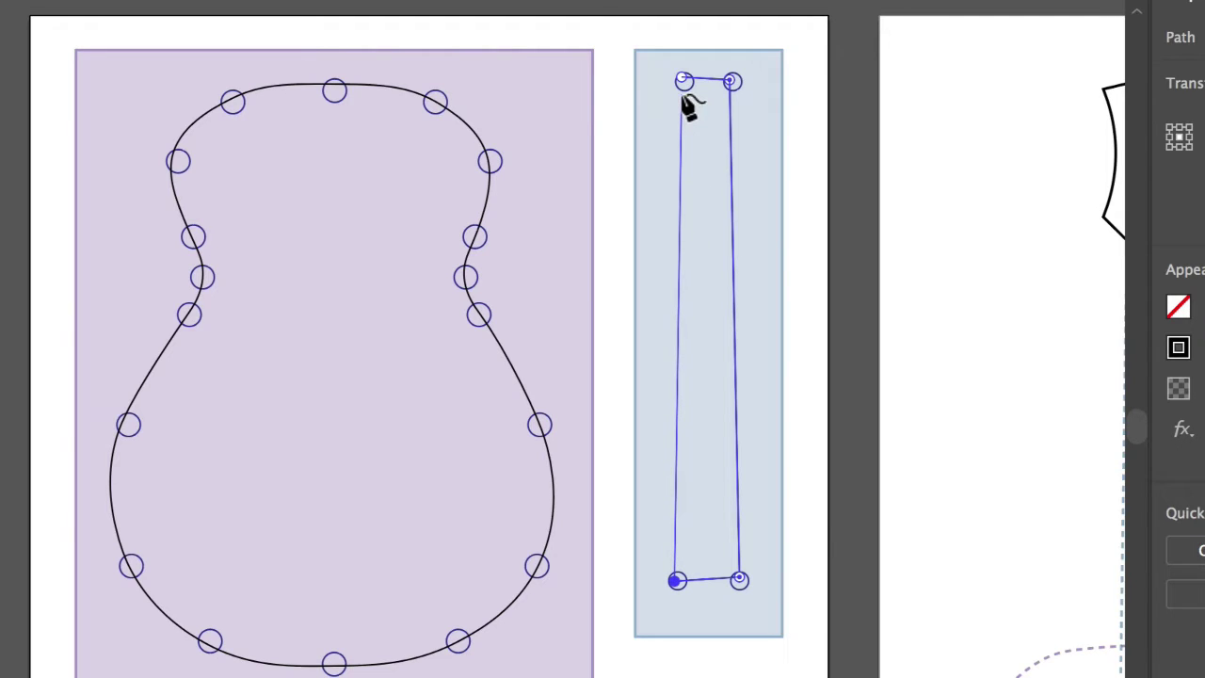
pyautogui.moveTo(682, 83); pyautogui.dragTo(681, 80)
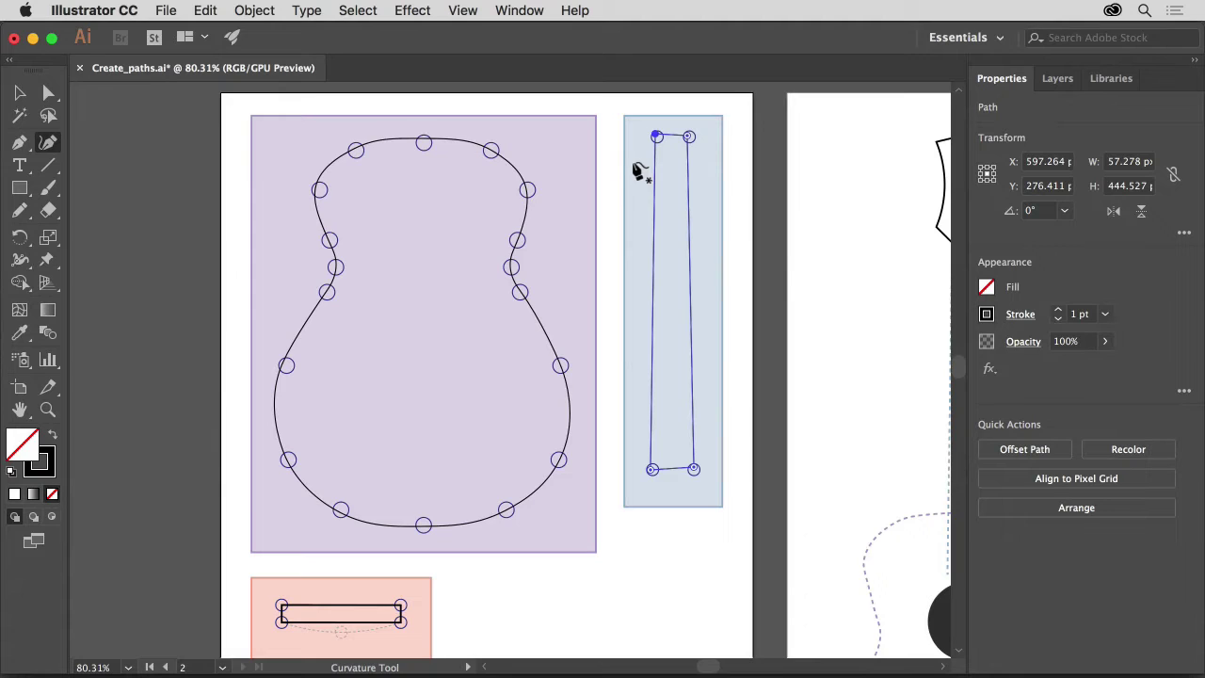
pyautogui.press('space')
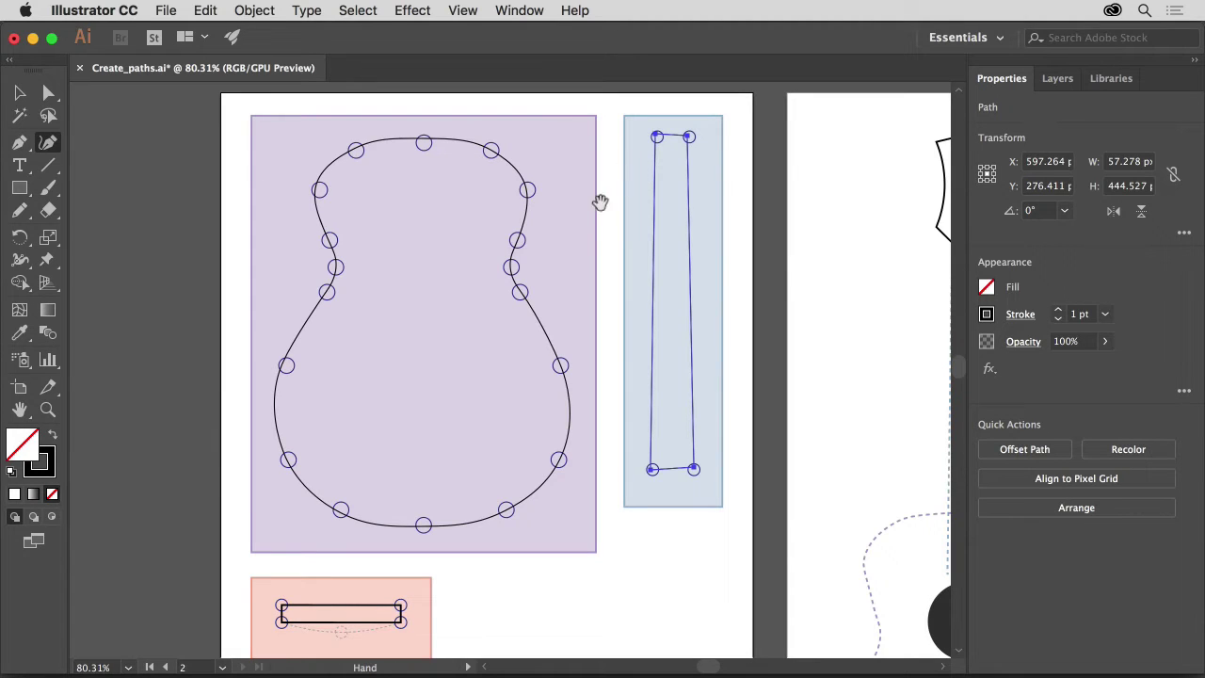